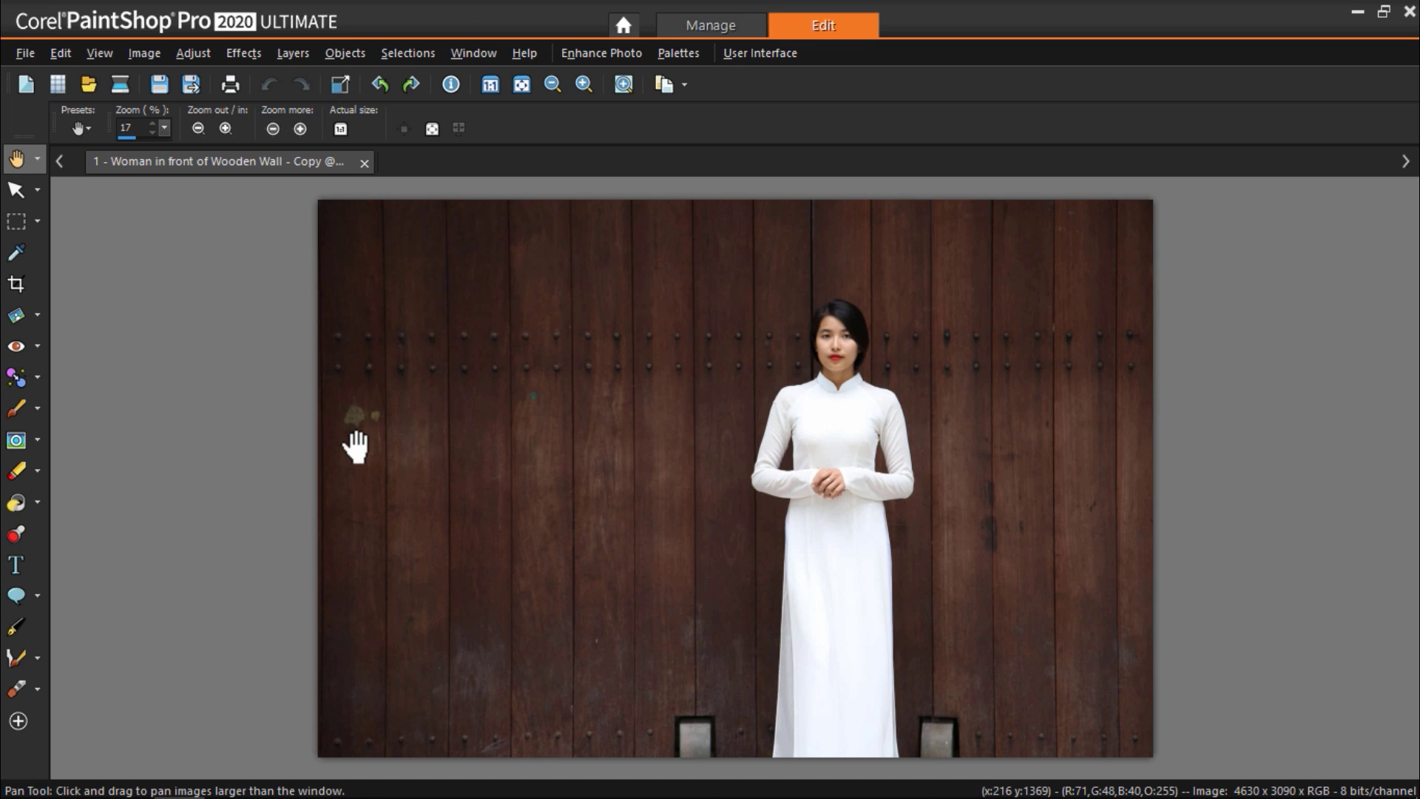
Zoom to 40% on the grey blocks at the wall's bottom edge and select the Clone brush.
{"action": "scroll", "coordinate": [595, 730], "scroll_direction": "up", "scroll_amount": 4}
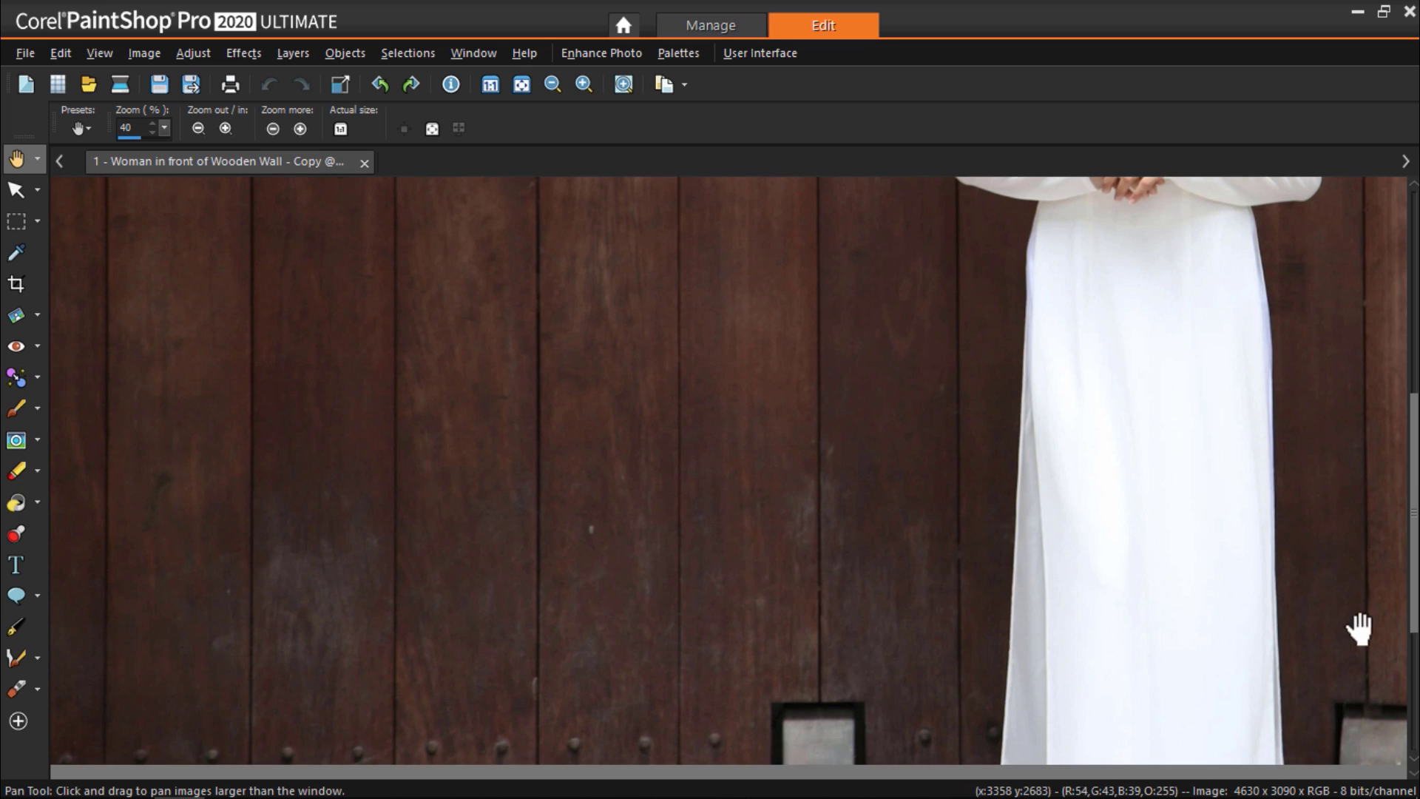
{"action": "scroll", "coordinate": [1360, 629], "scroll_direction": "down", "scroll_amount": 2}
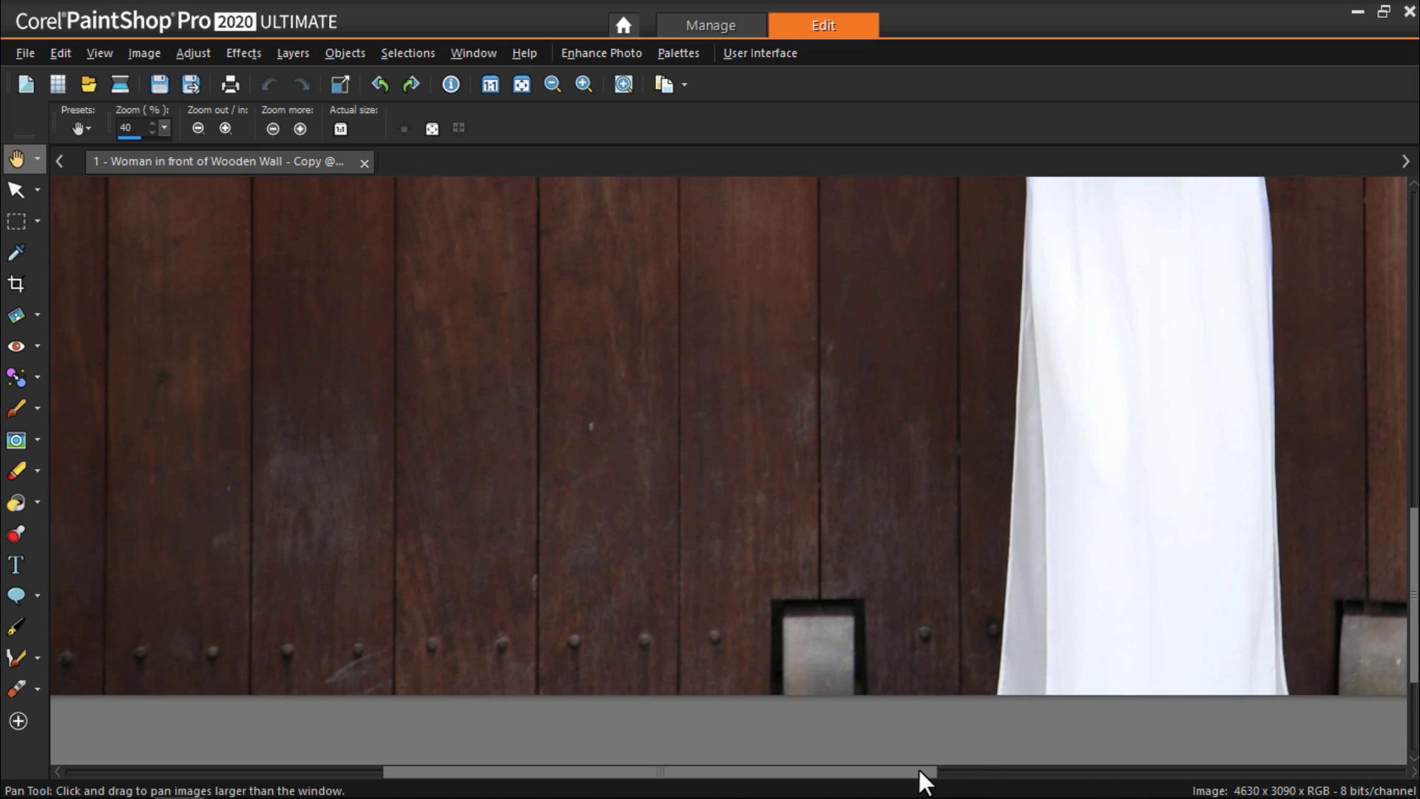
{"action": "left_click_drag", "start_coordinate": [922, 781], "coordinate": [983, 783]}
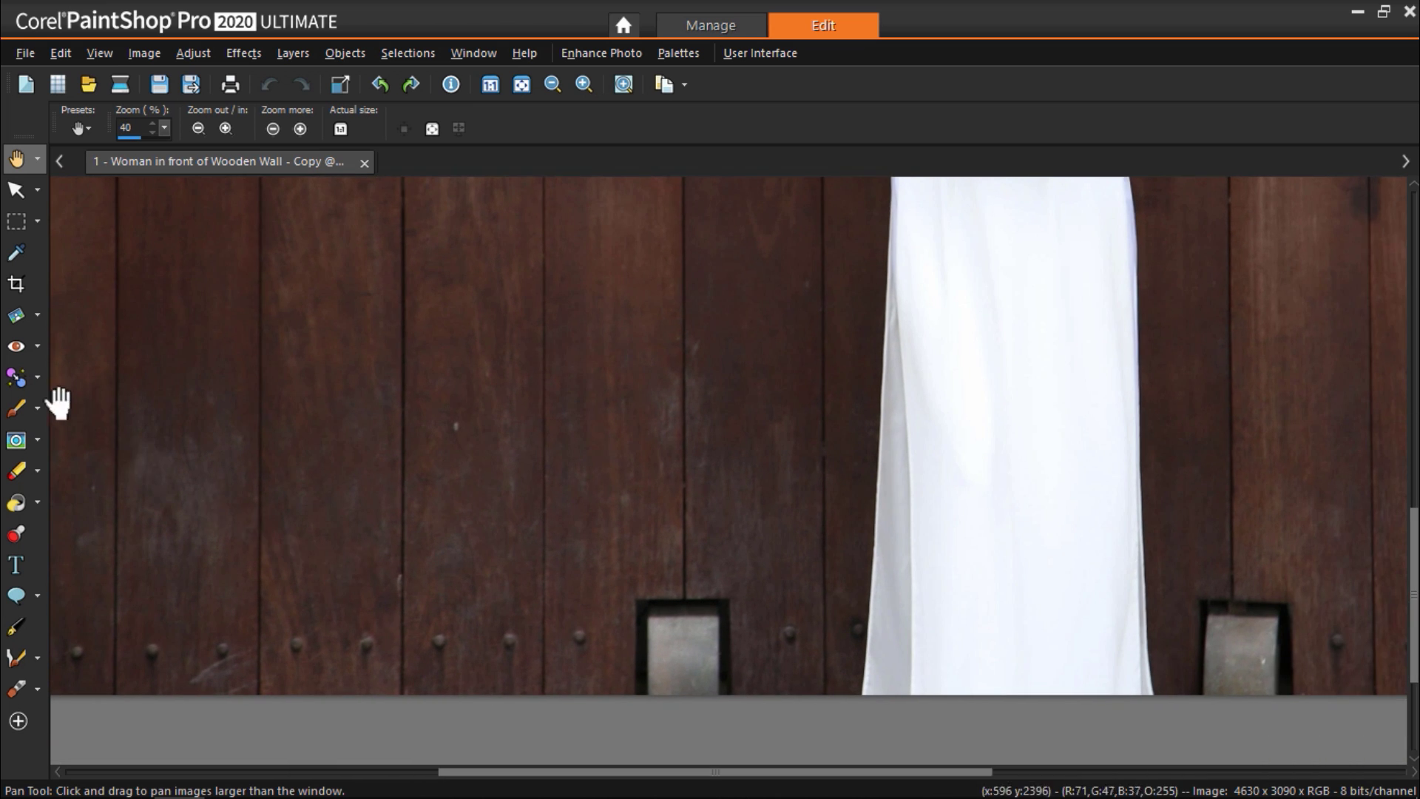
{"action": "left_click", "coordinate": [41, 383]}
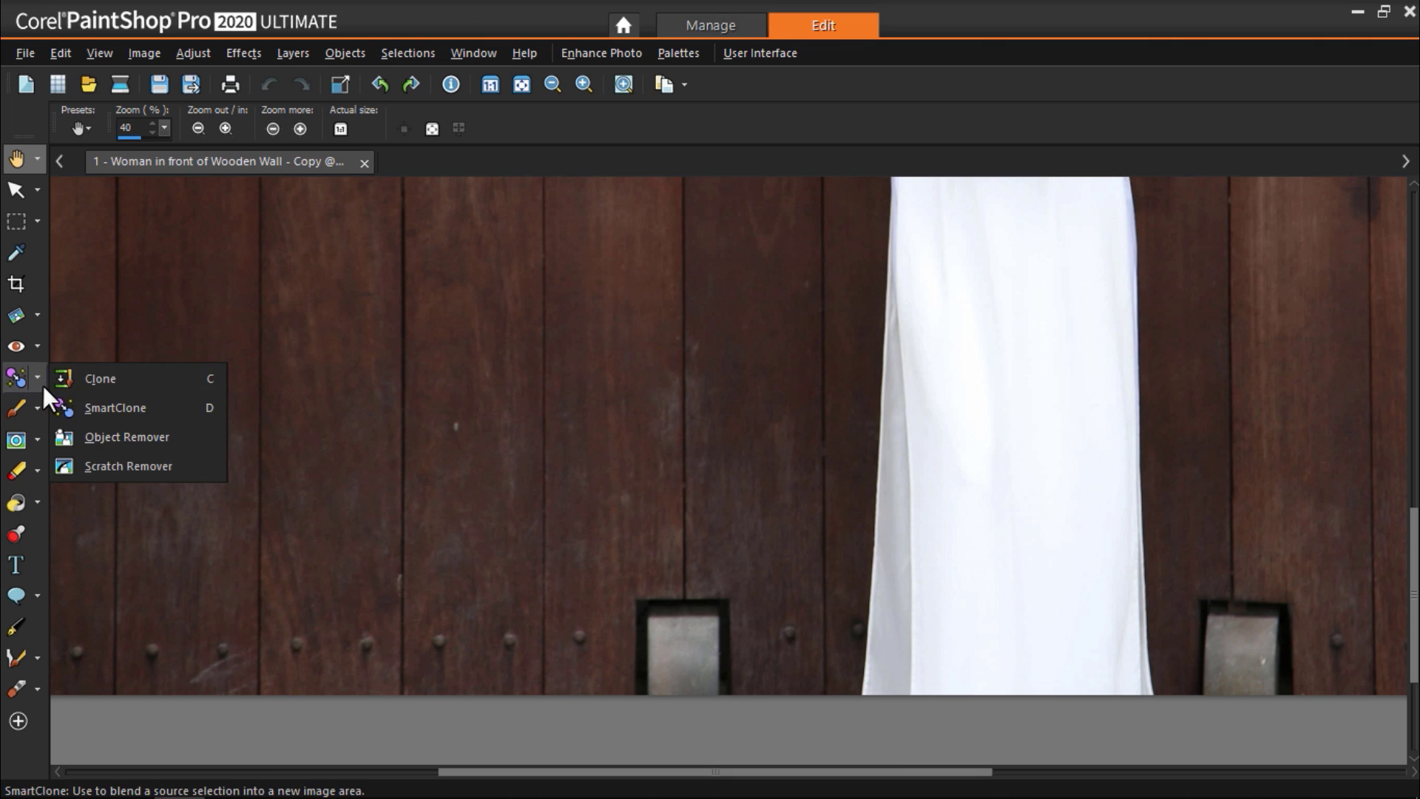
{"action": "left_click", "coordinate": [104, 380]}
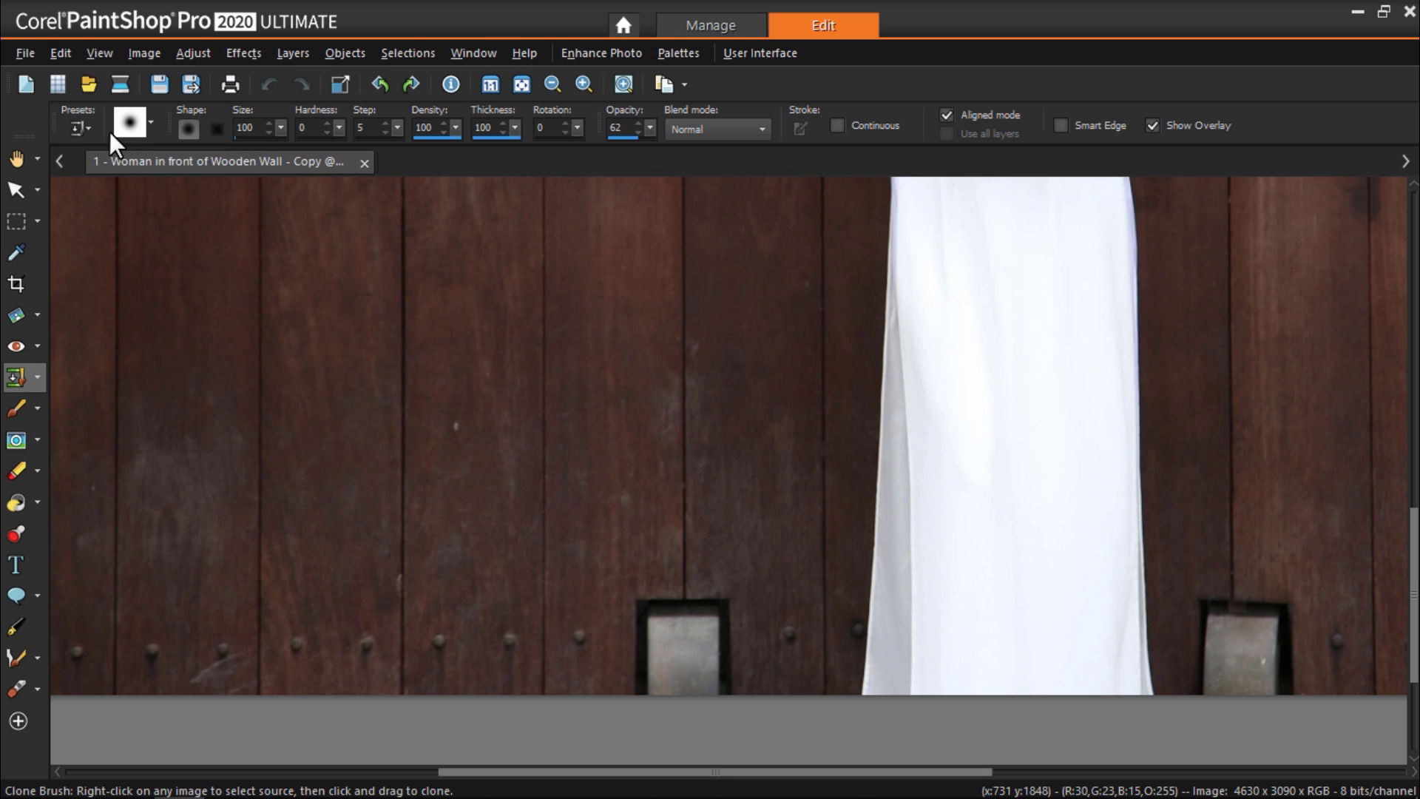
Apply the Large blend brush preset to get hardness 50 and opacity 100.
{"action": "left_click", "coordinate": [87, 130]}
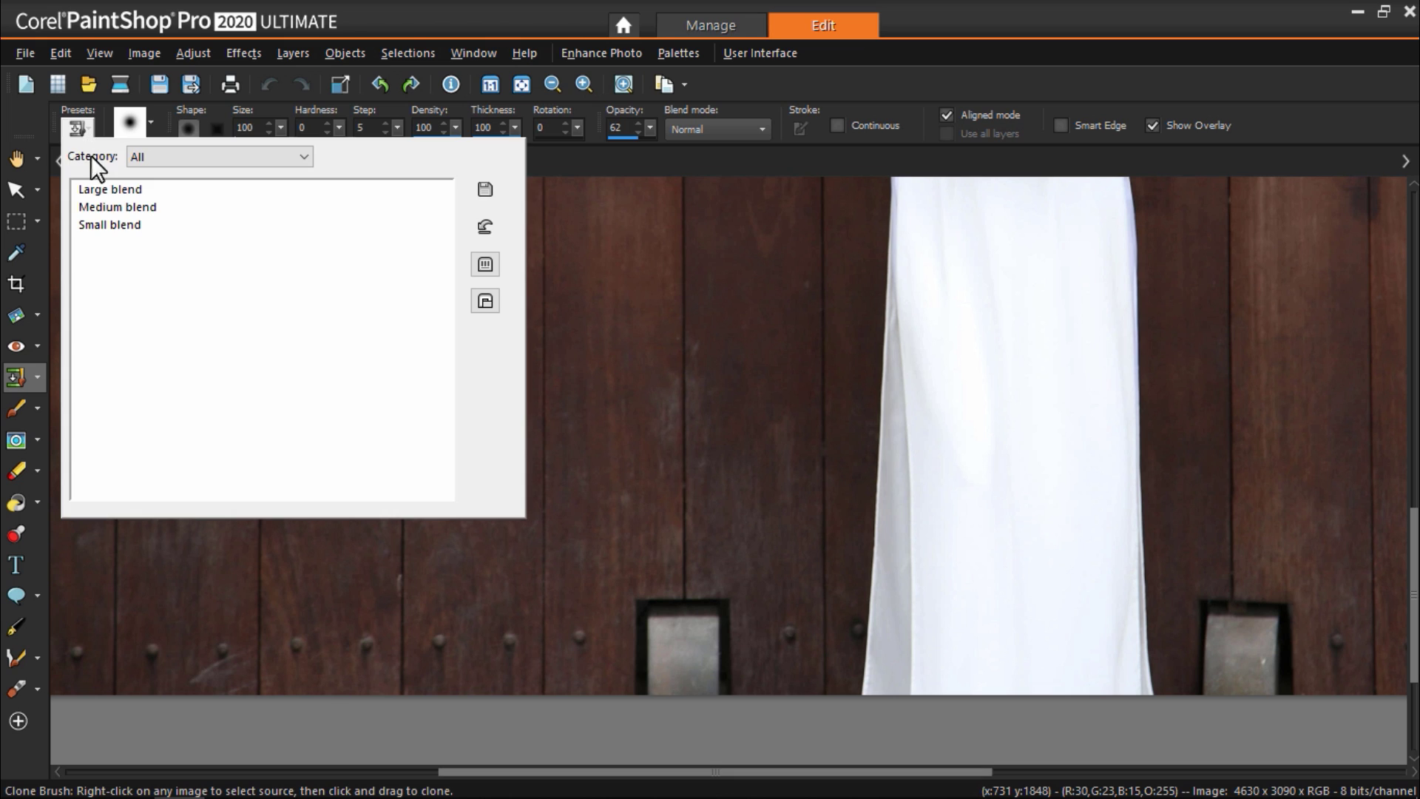
{"action": "double_click", "coordinate": [96, 190]}
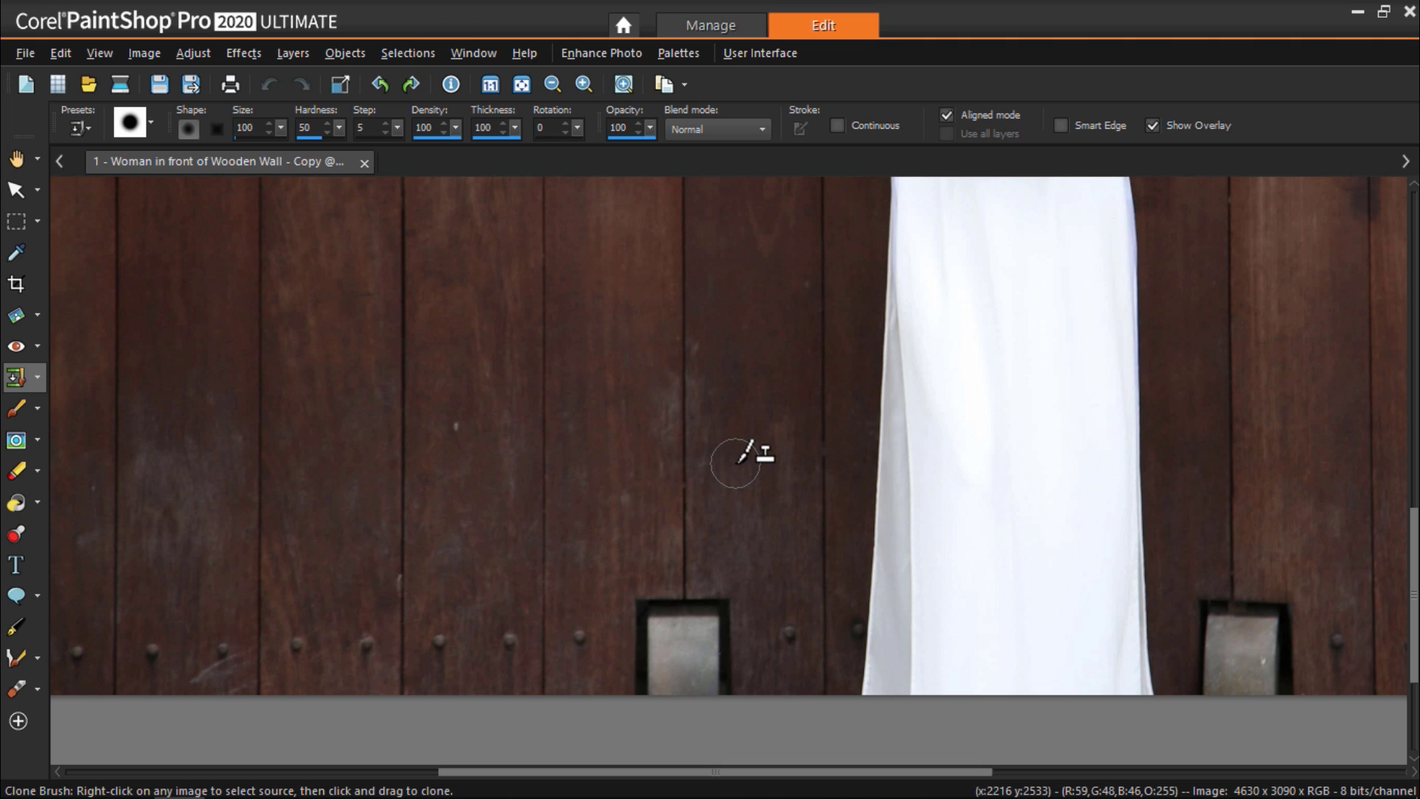
Clone plain wood planks over the left grey block and the top of the dark slot.
{"action": "right_click", "coordinate": [736, 462]}
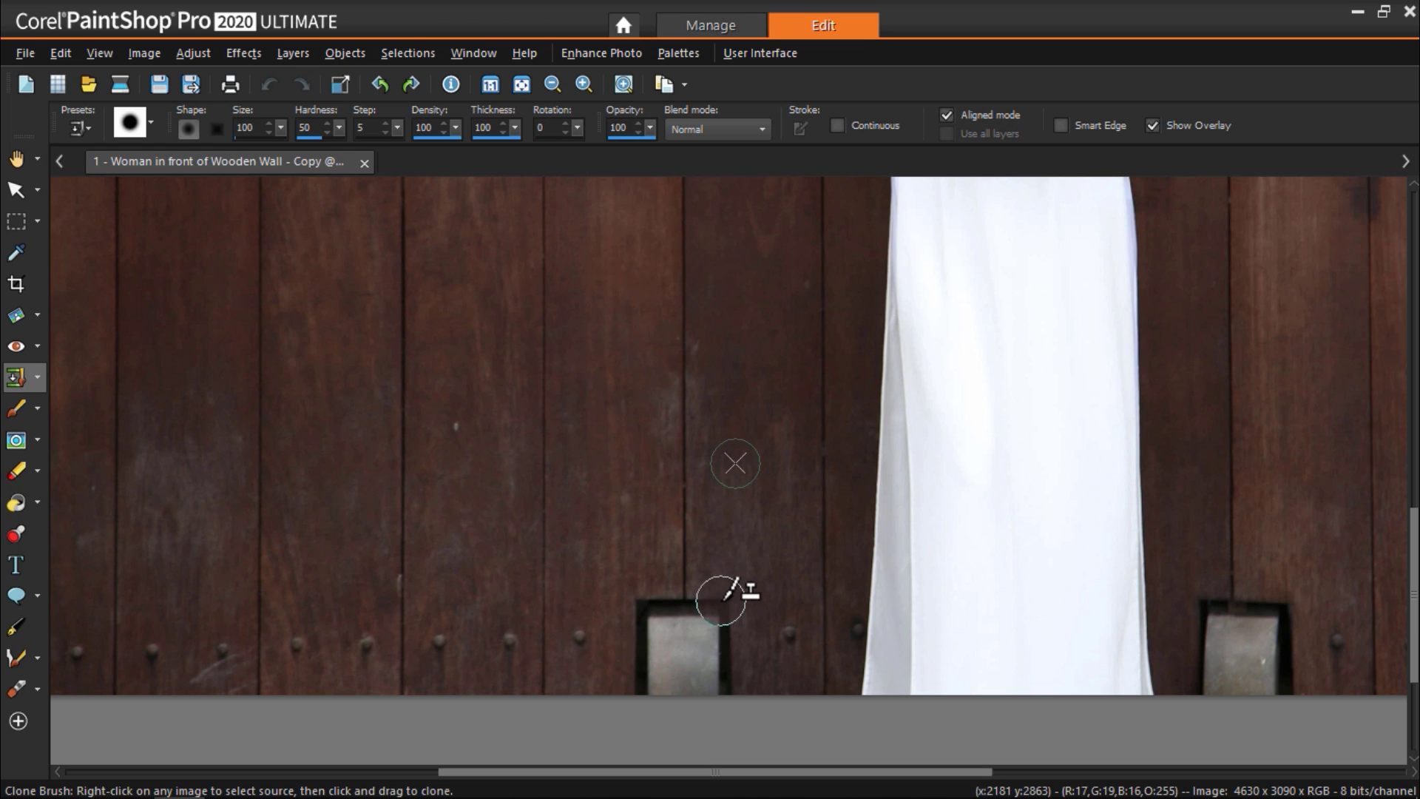
{"action": "mouse_move", "coordinate": [721, 601]}
{"action": "left_mouse_down"}
{"action": "mouse_move", "coordinate": [724, 684]}
{"action": "mouse_move", "coordinate": [708, 603]}
{"action": "mouse_move", "coordinate": [709, 685]}
{"action": "left_mouse_up"}
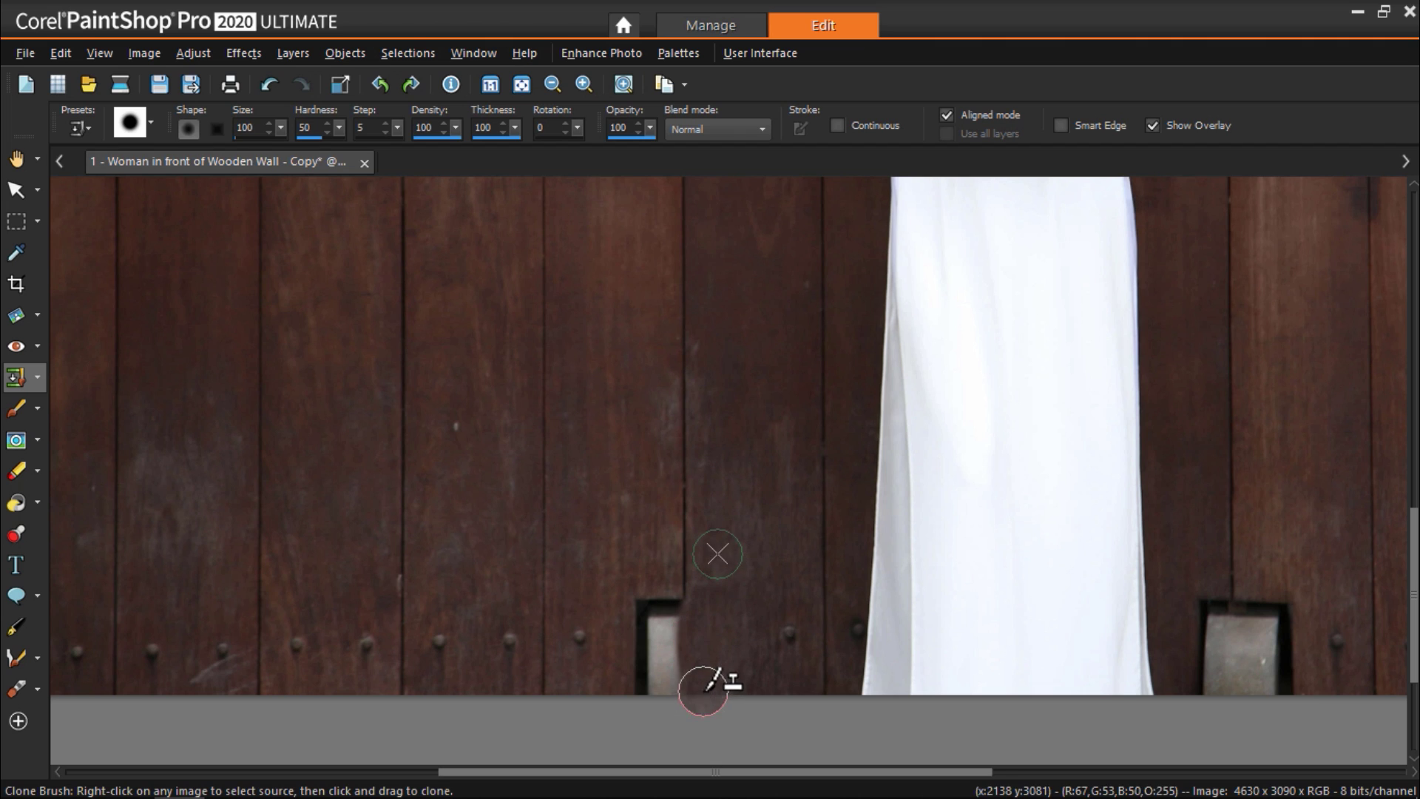
{"action": "right_click", "coordinate": [607, 514]}
{"action": "mouse_move", "coordinate": [650, 574]}
{"action": "left_mouse_down"}
{"action": "mouse_move", "coordinate": [656, 685]}
{"action": "mouse_move", "coordinate": [639, 611]}
{"action": "mouse_move", "coordinate": [635, 679]}
{"action": "mouse_move", "coordinate": [670, 601]}
{"action": "mouse_move", "coordinate": [677, 696]}
{"action": "mouse_move", "coordinate": [635, 693]}
{"action": "left_mouse_up"}
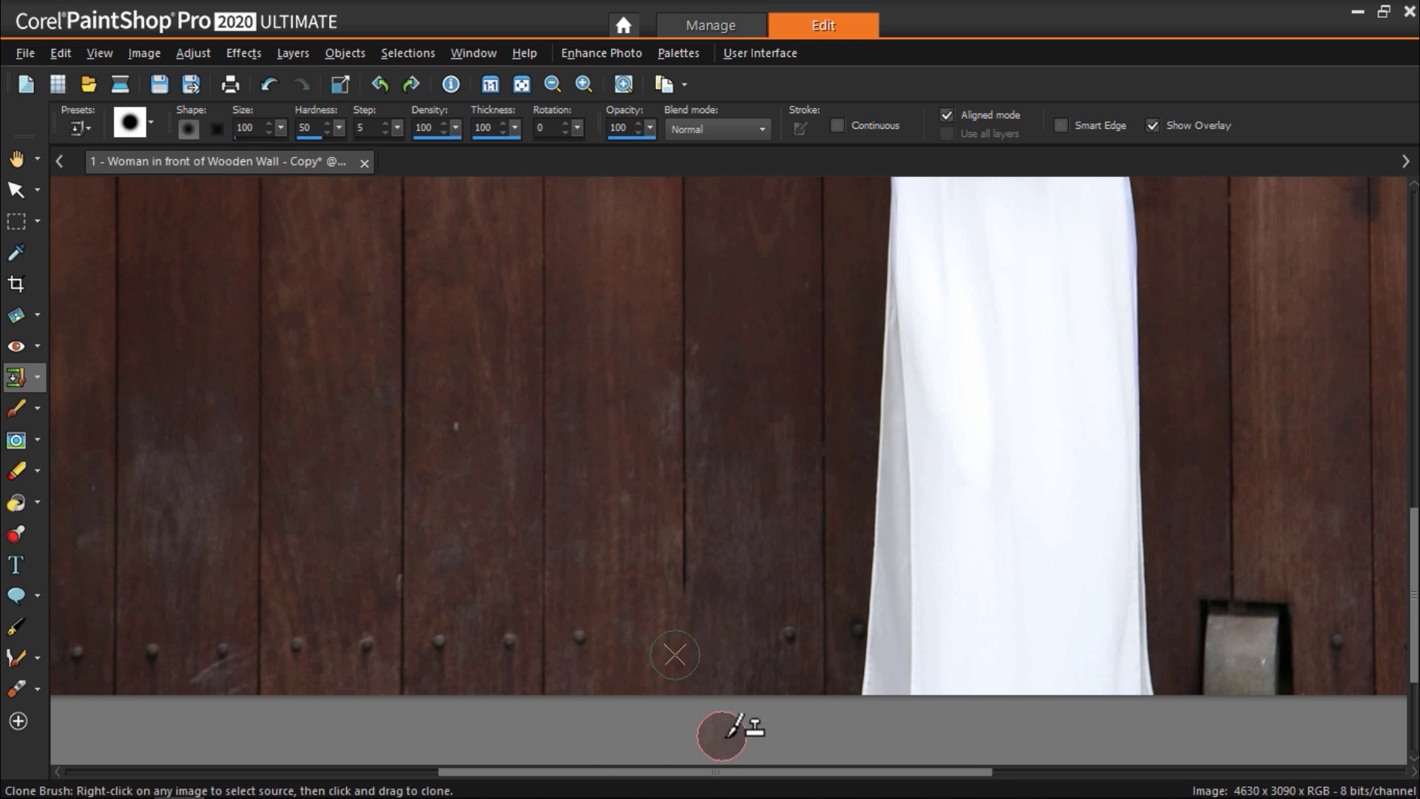
{"action": "left_click_drag", "start_coordinate": [726, 772], "coordinate": [893, 790]}
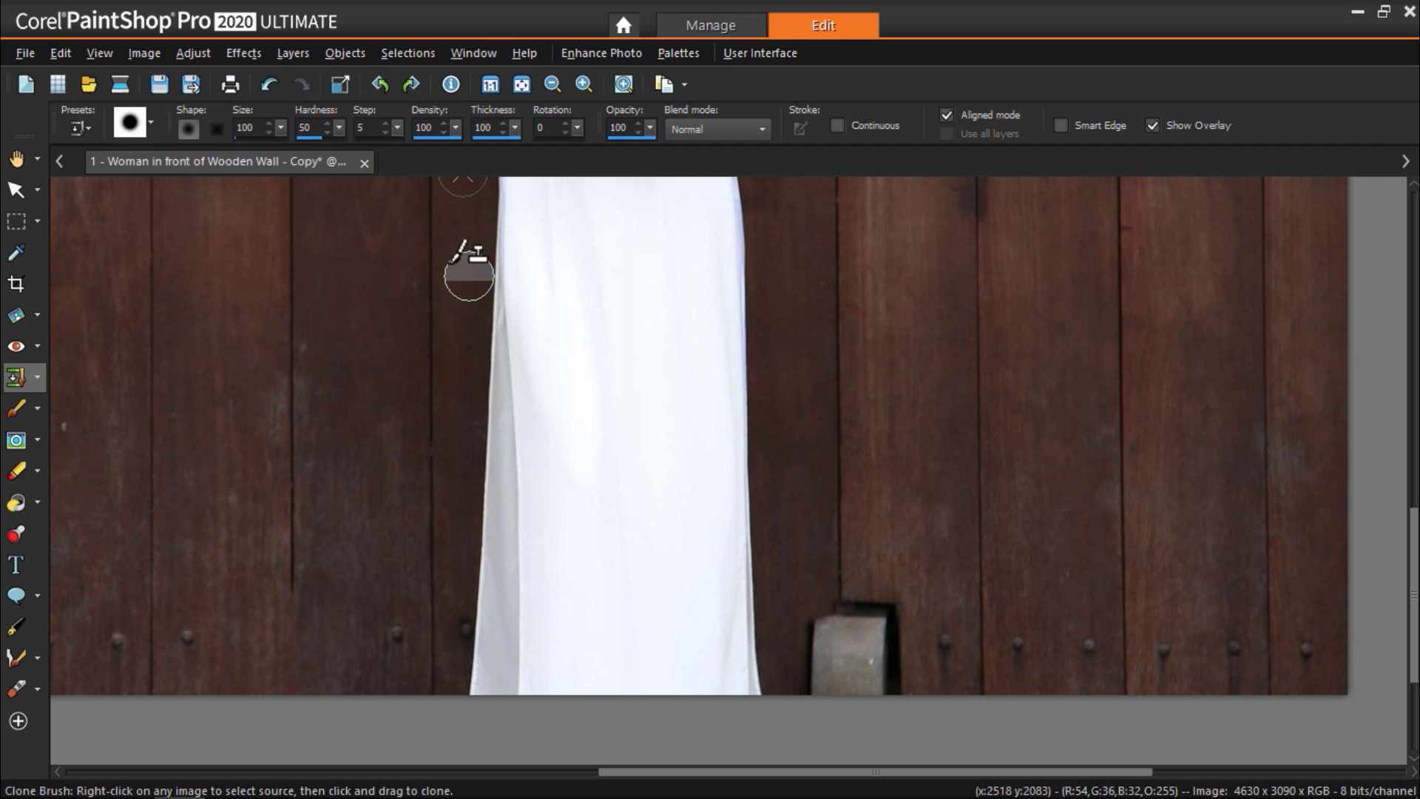
Set brush hardness to 28 and clone wood over the grey block right of the dress.
{"action": "left_click", "coordinate": [338, 129]}
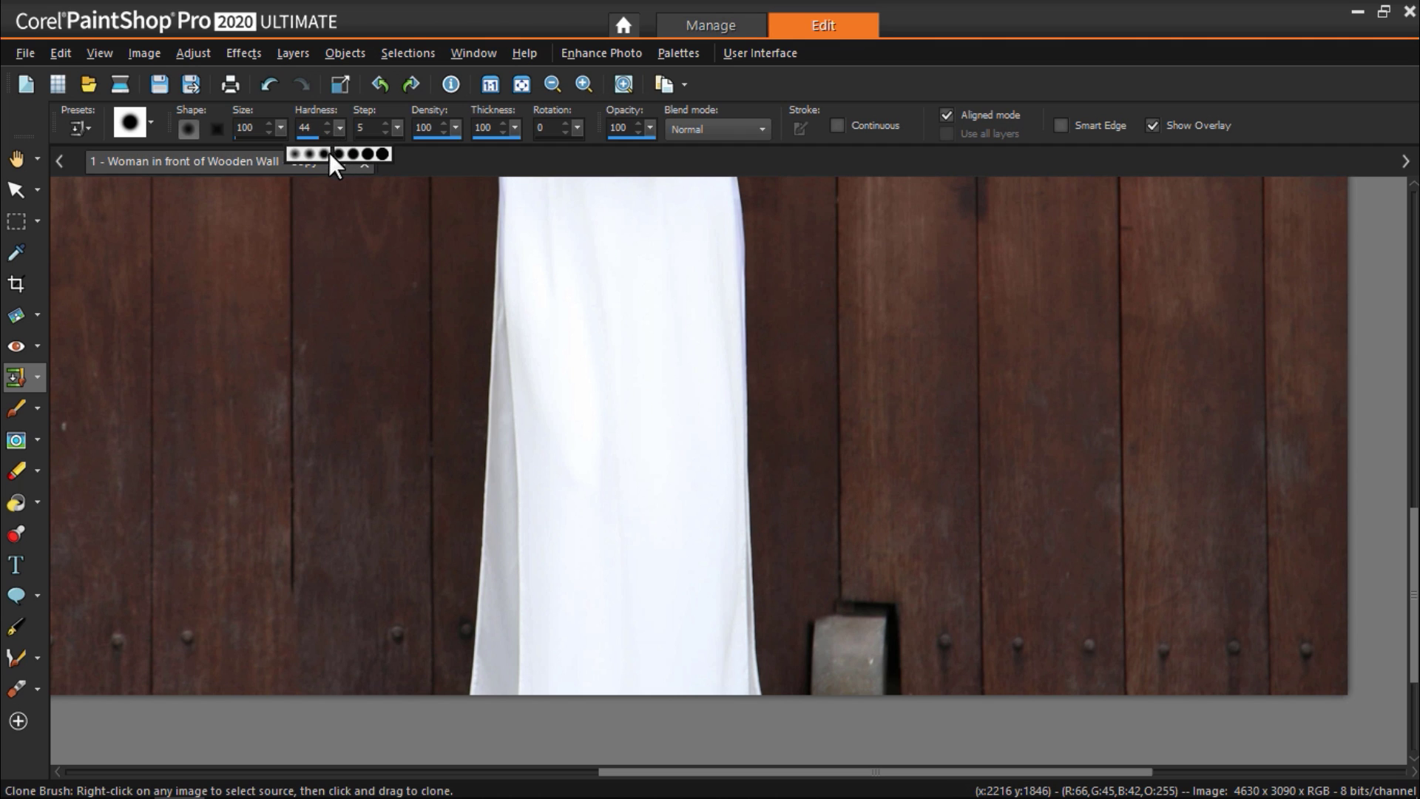
{"action": "left_click", "coordinate": [315, 156]}
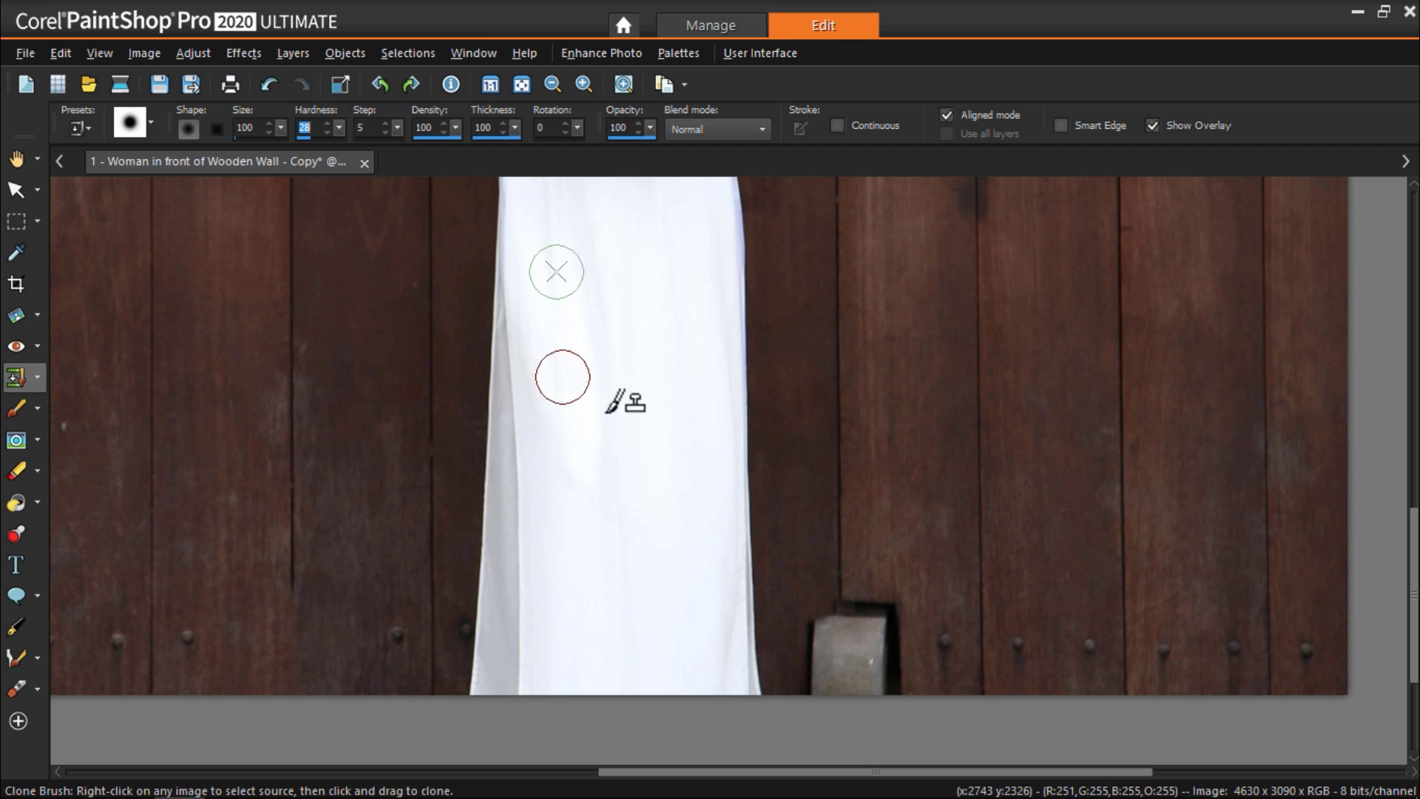
{"action": "mouse_move", "coordinate": [812, 631]}
{"action": "left_mouse_down"}
{"action": "mouse_move", "coordinate": [812, 674]}
{"action": "mouse_move", "coordinate": [814, 610]}
{"action": "mouse_move", "coordinate": [821, 676]}
{"action": "left_mouse_up"}
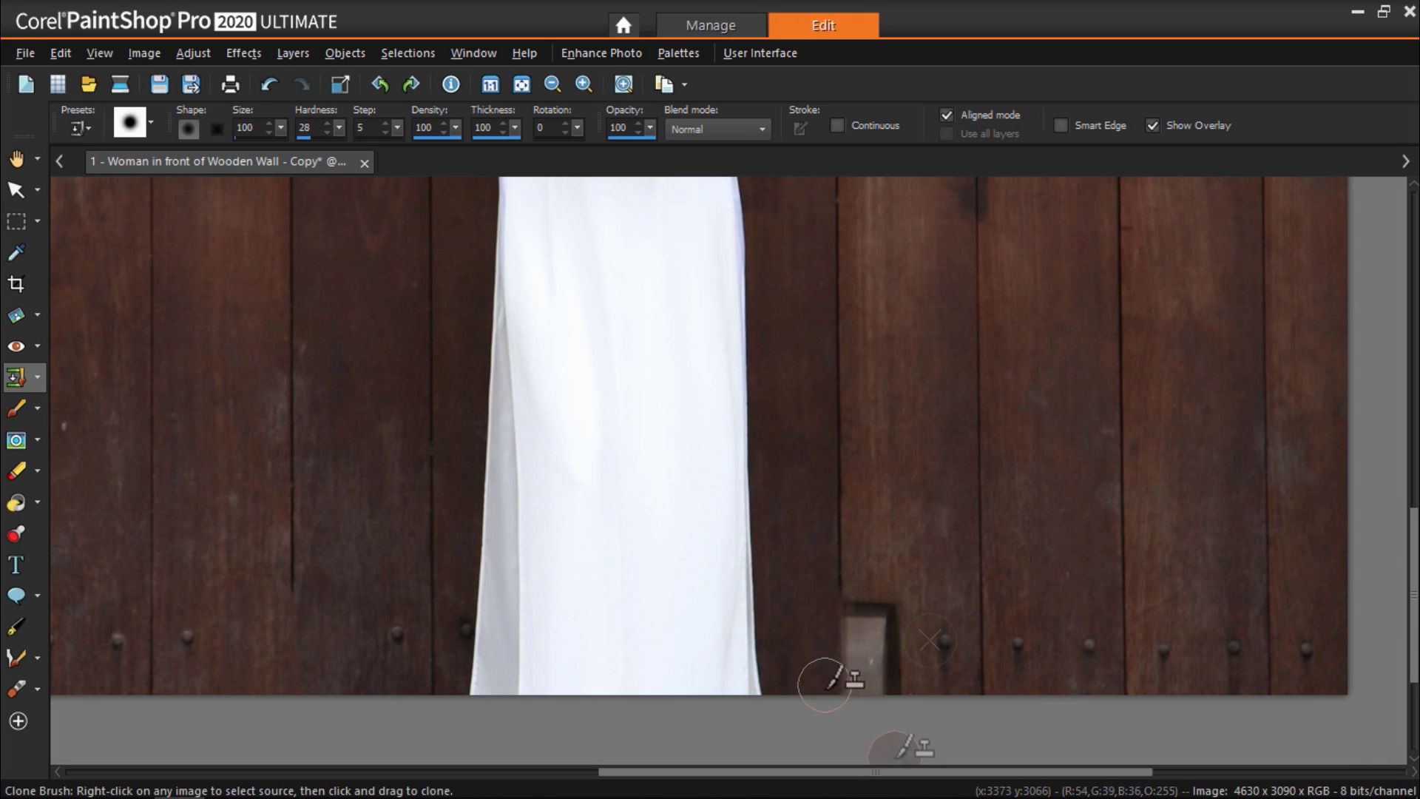
{"action": "left_click_drag", "start_coordinate": [827, 770], "coordinate": [700, 769]}
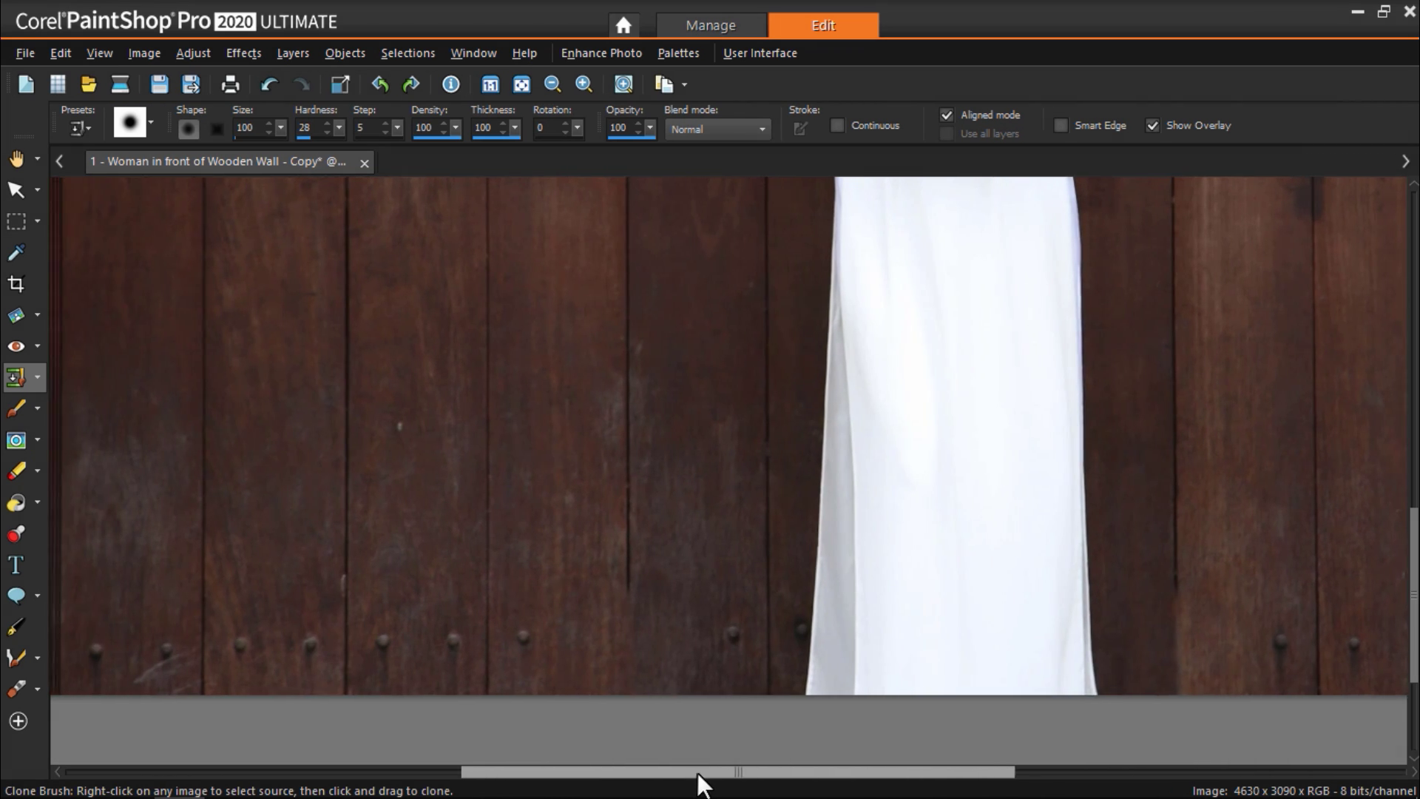
Shrink the clone brush size to 47.
{"action": "scroll", "coordinate": [644, 708], "scroll_direction": "up", "scroll_amount": 2}
{"action": "left_click_drag", "start_coordinate": [1413, 584], "coordinate": [1414, 625]}
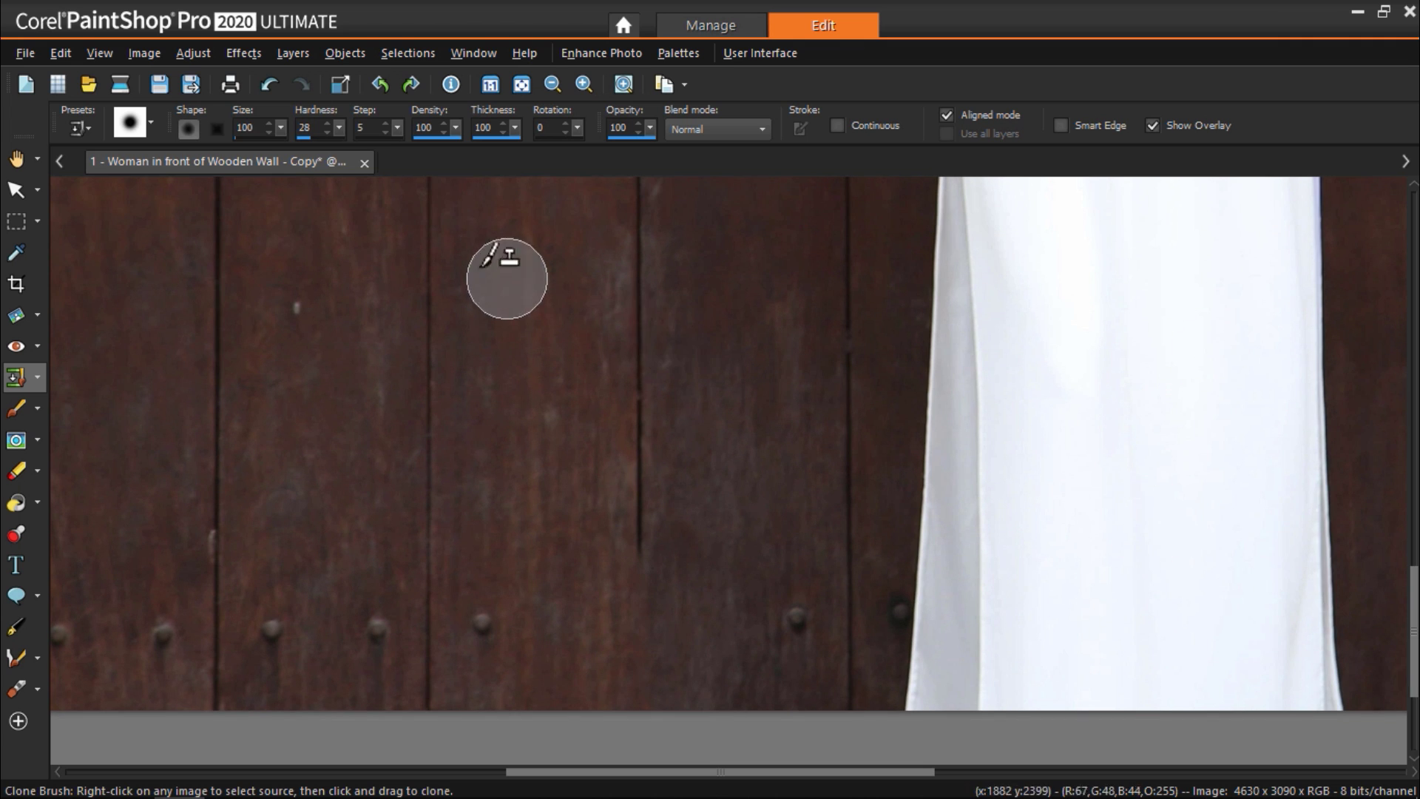
{"action": "left_click", "coordinate": [281, 133]}
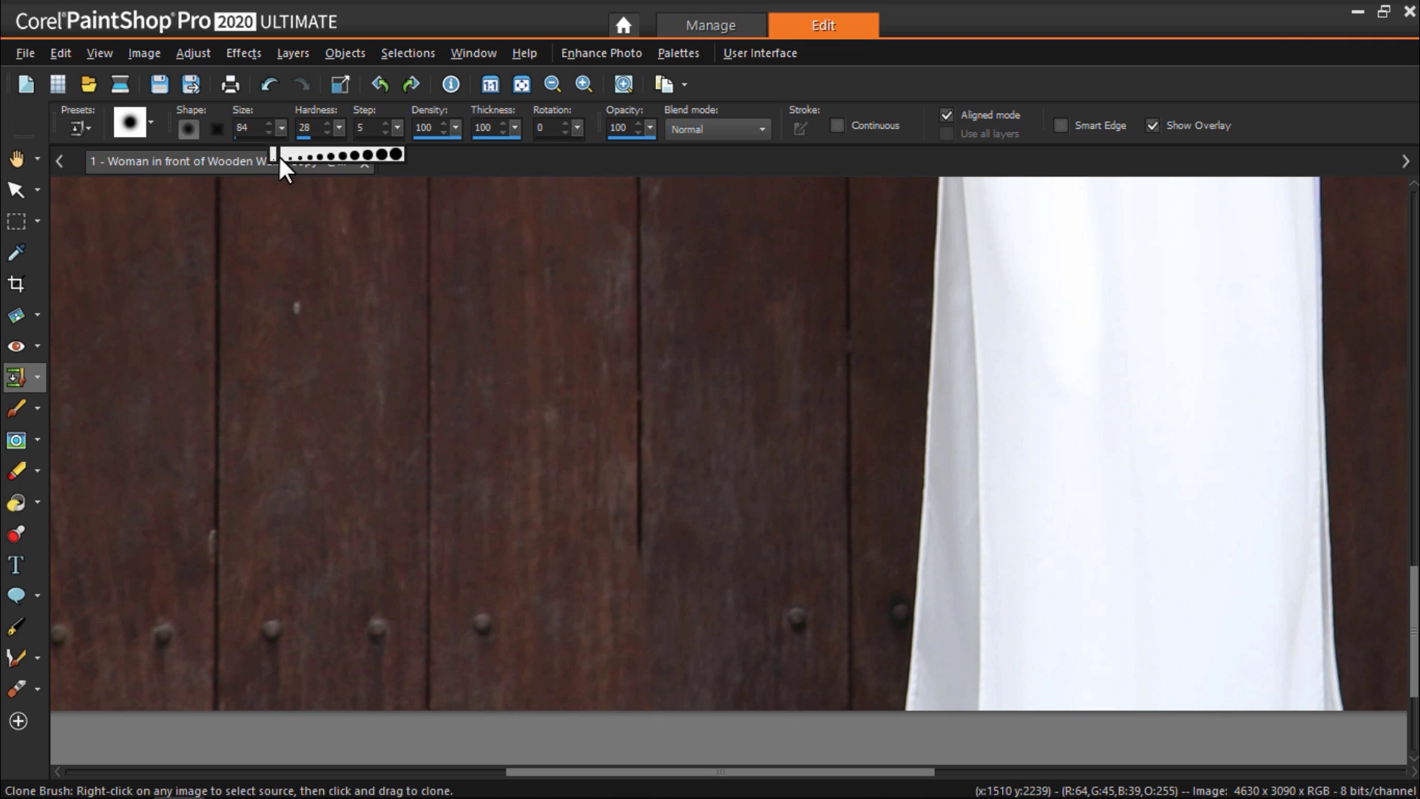
{"action": "left_click_drag", "start_coordinate": [277, 157], "coordinate": [274, 161]}
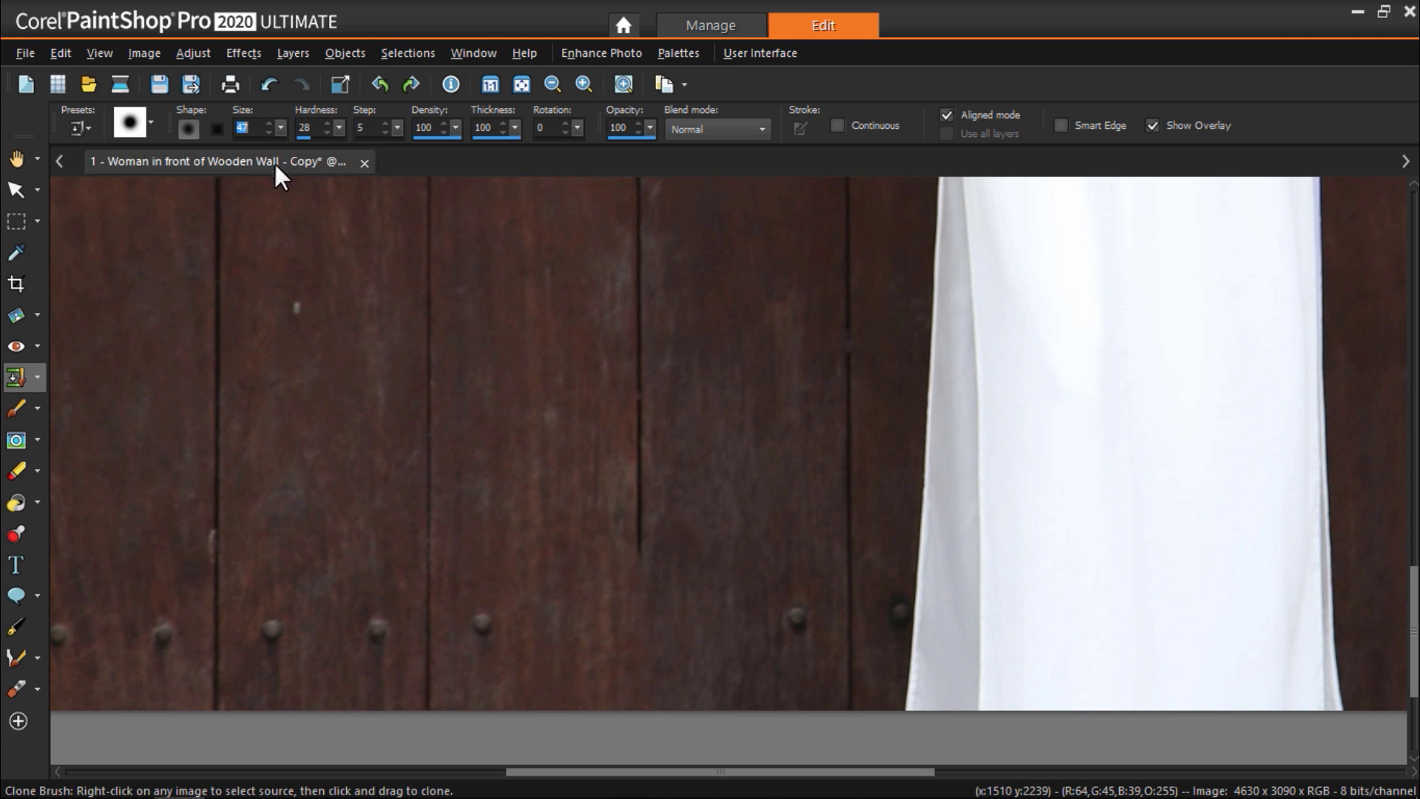
Clone wood from nearby sources over leftover marks near the bottom studs.
{"action": "right_click", "coordinate": [481, 622]}
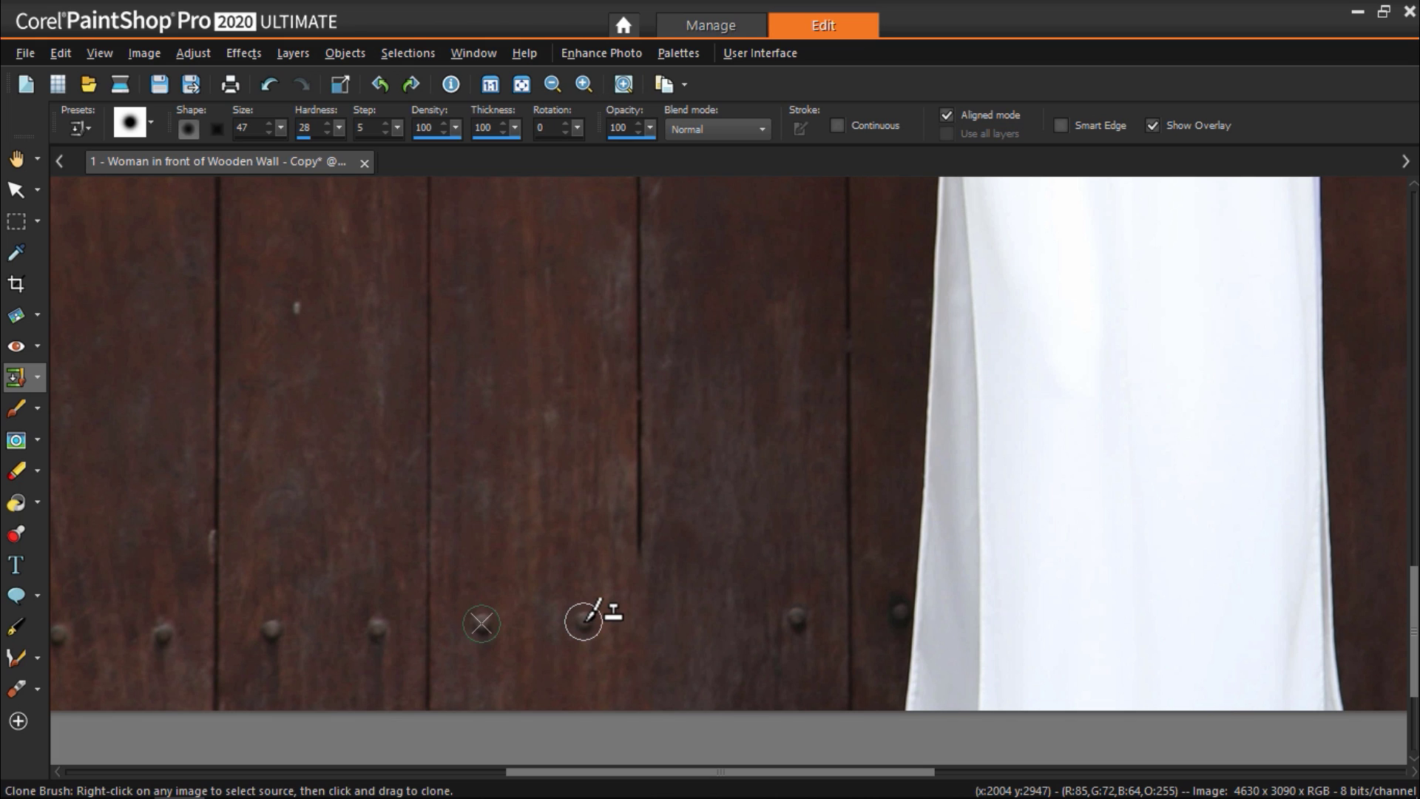
{"action": "left_click_drag", "start_coordinate": [584, 622], "coordinate": [584, 629]}
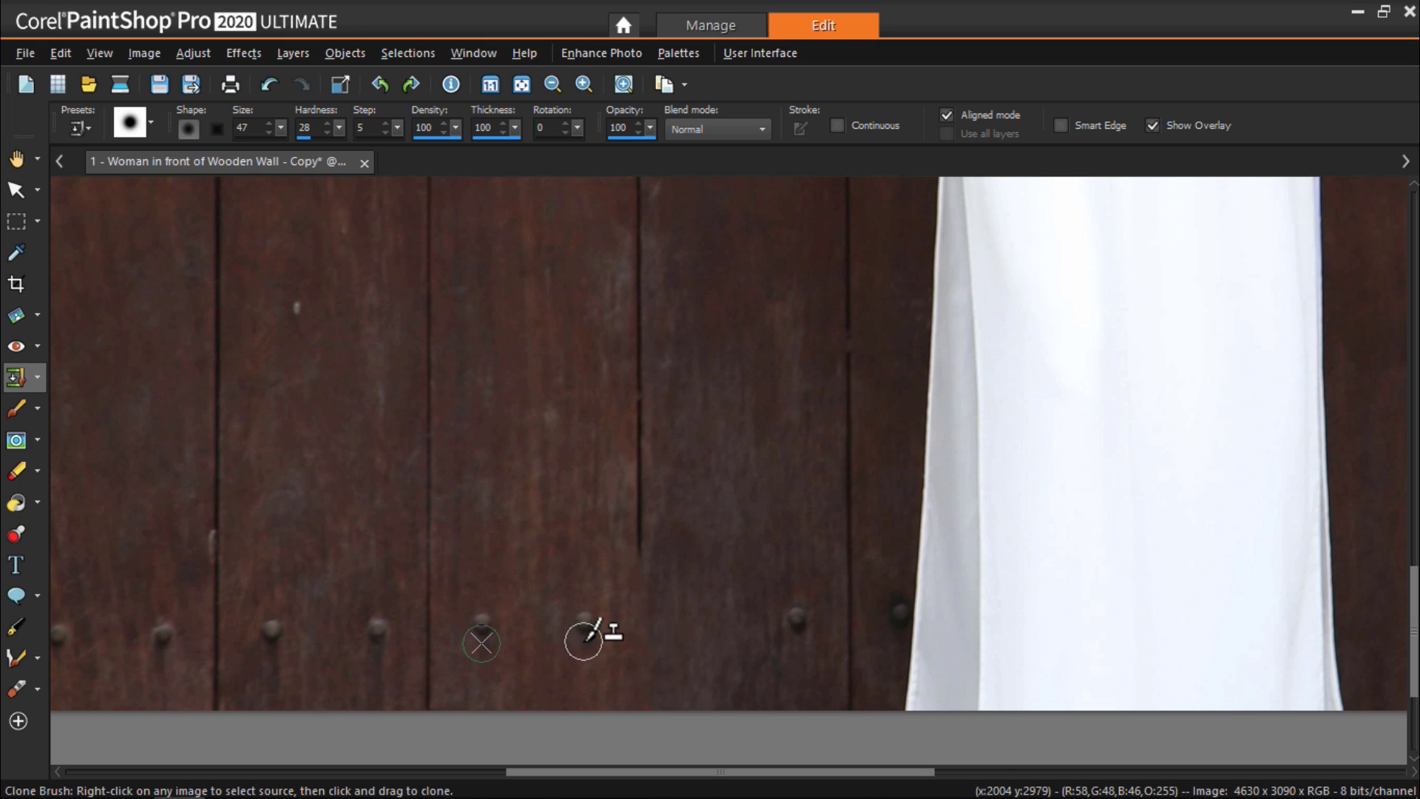
{"action": "right_click", "coordinate": [798, 620]}
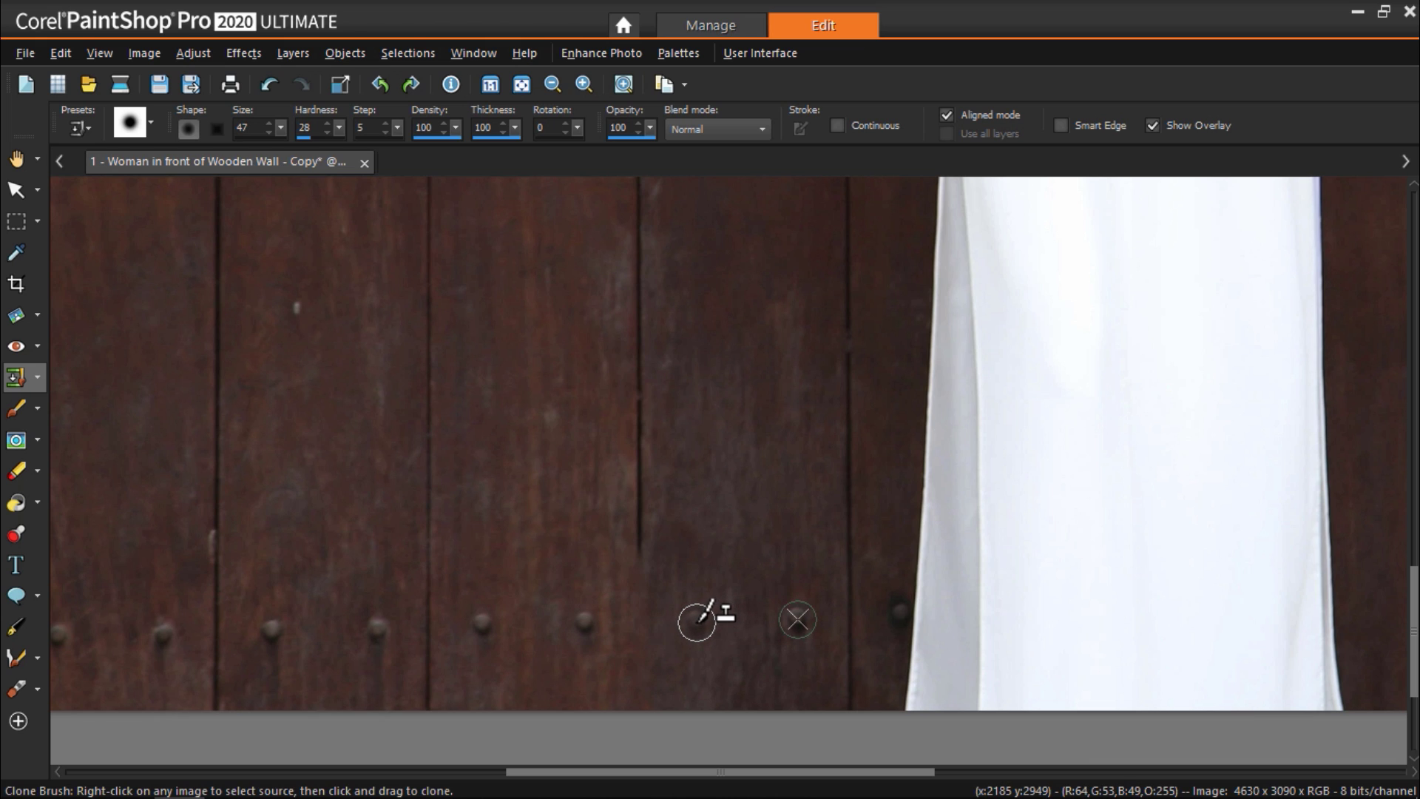
{"action": "left_click_drag", "start_coordinate": [697, 620], "coordinate": [691, 614]}
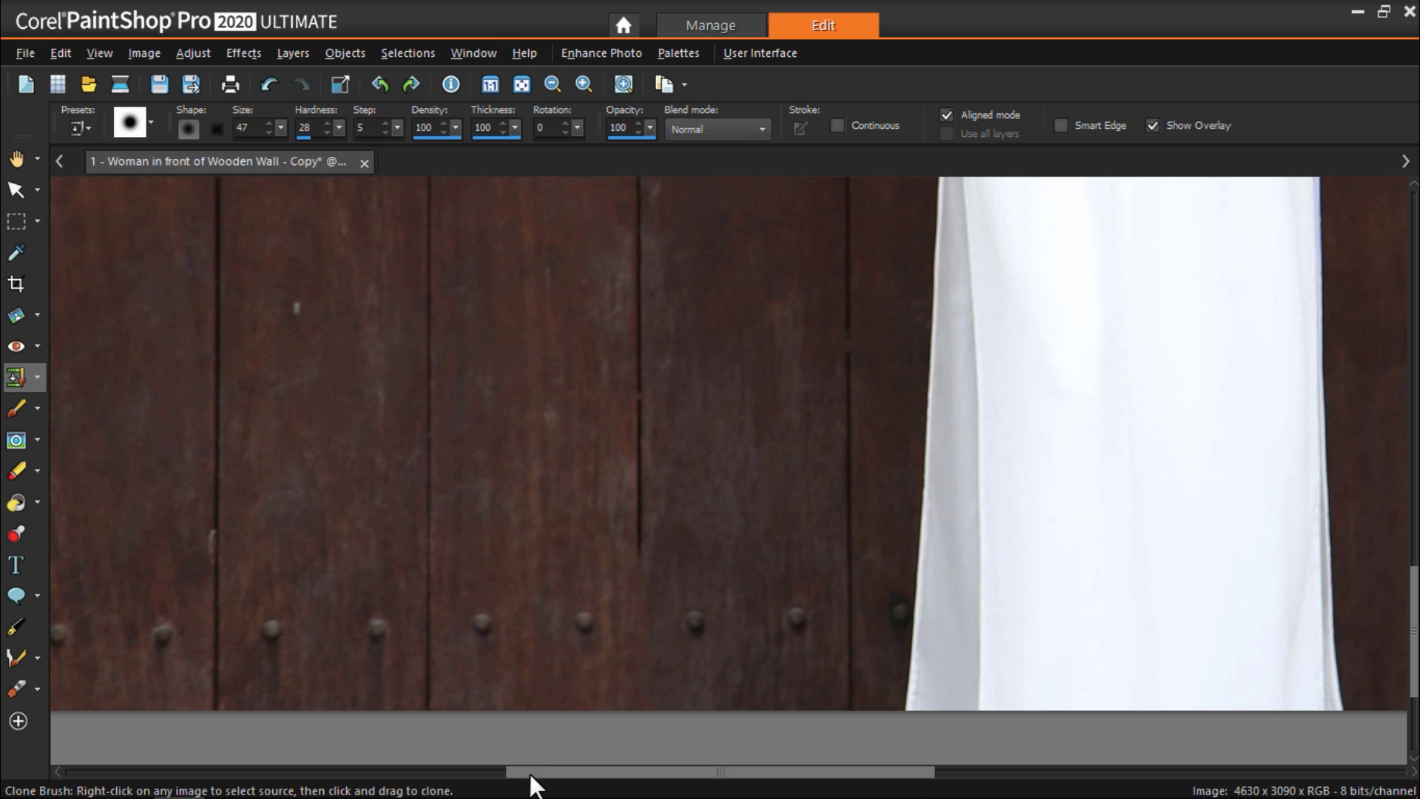
{"action": "left_click_drag", "start_coordinate": [540, 771], "coordinate": [729, 770]}
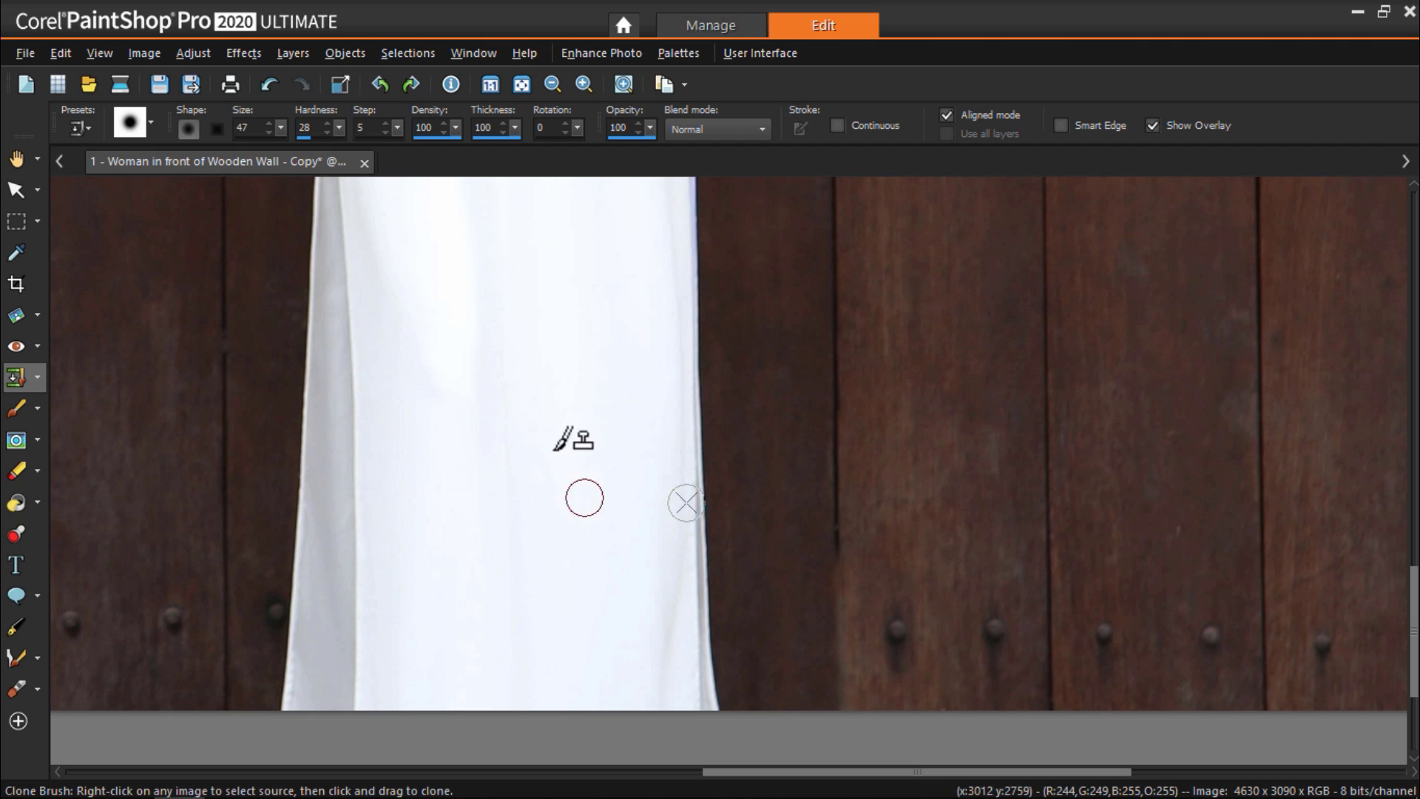
Undo the last two clone strokes and clone a nail head onto the wall.
{"action": "left_click", "coordinate": [265, 89]}
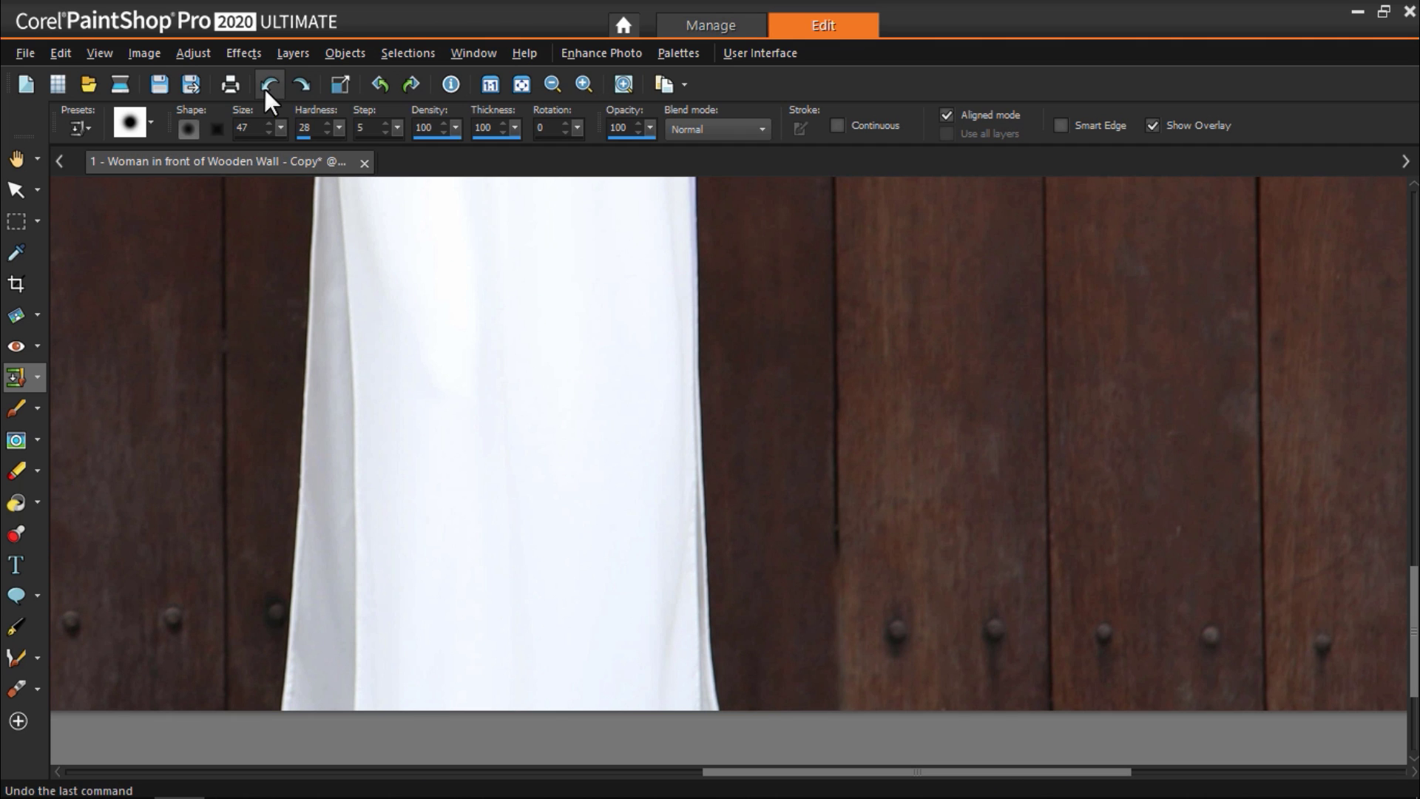
{"action": "left_click", "coordinate": [265, 89]}
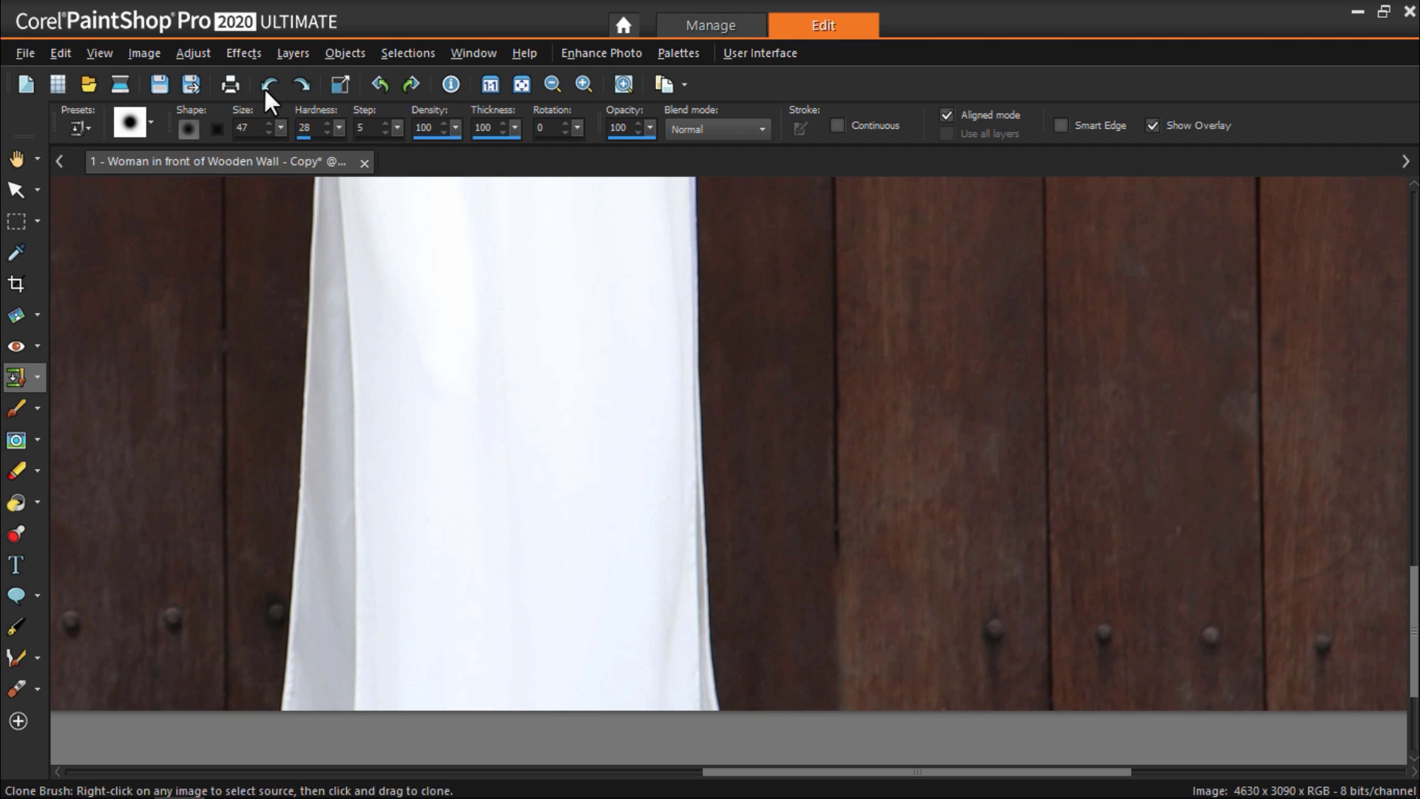
{"action": "left_click", "coordinate": [897, 631]}
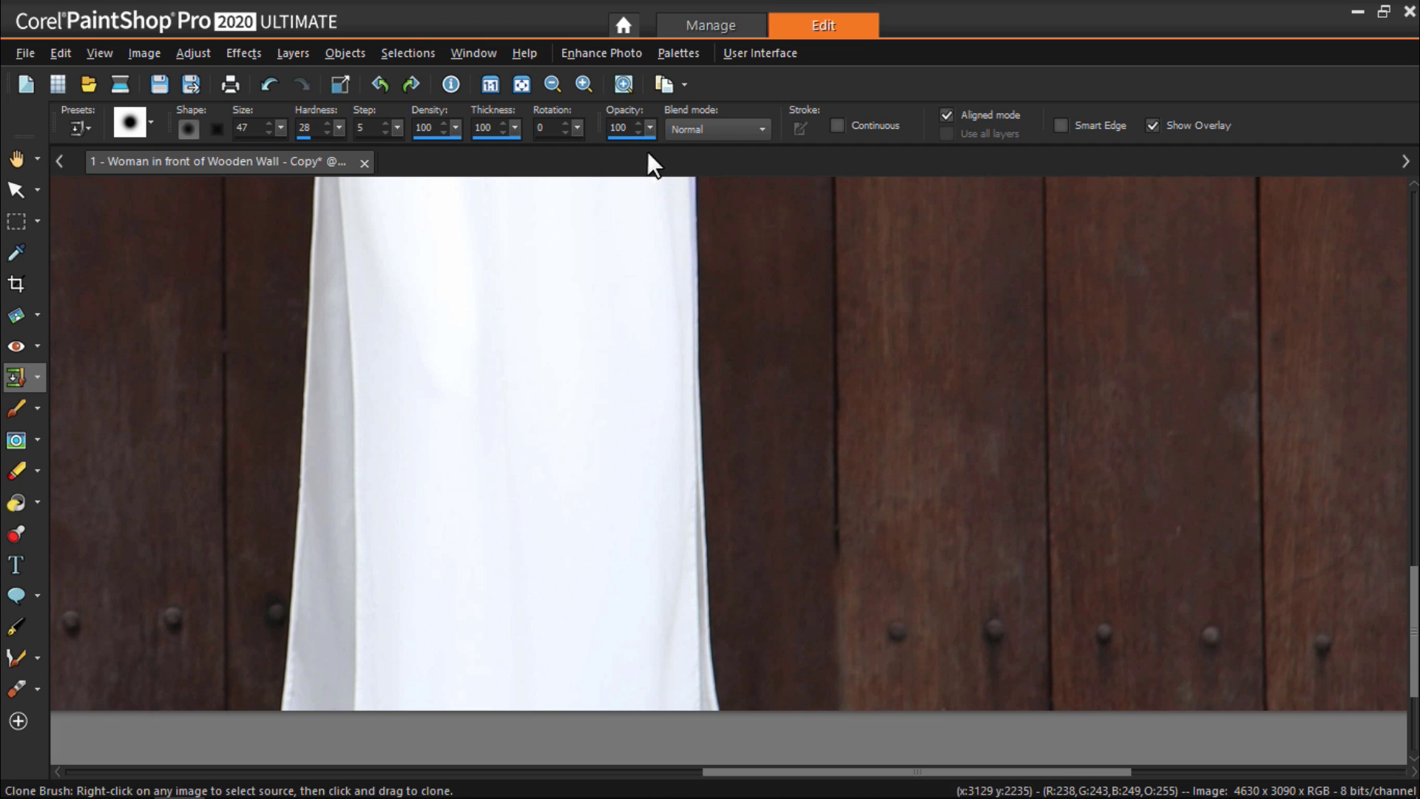
Lower the clone opacity to 42 and brush size to 38.
{"action": "left_click_drag", "start_coordinate": [649, 132], "coordinate": [634, 150]}
{"action": "left_click_drag", "start_coordinate": [589, 154], "coordinate": [586, 155]}
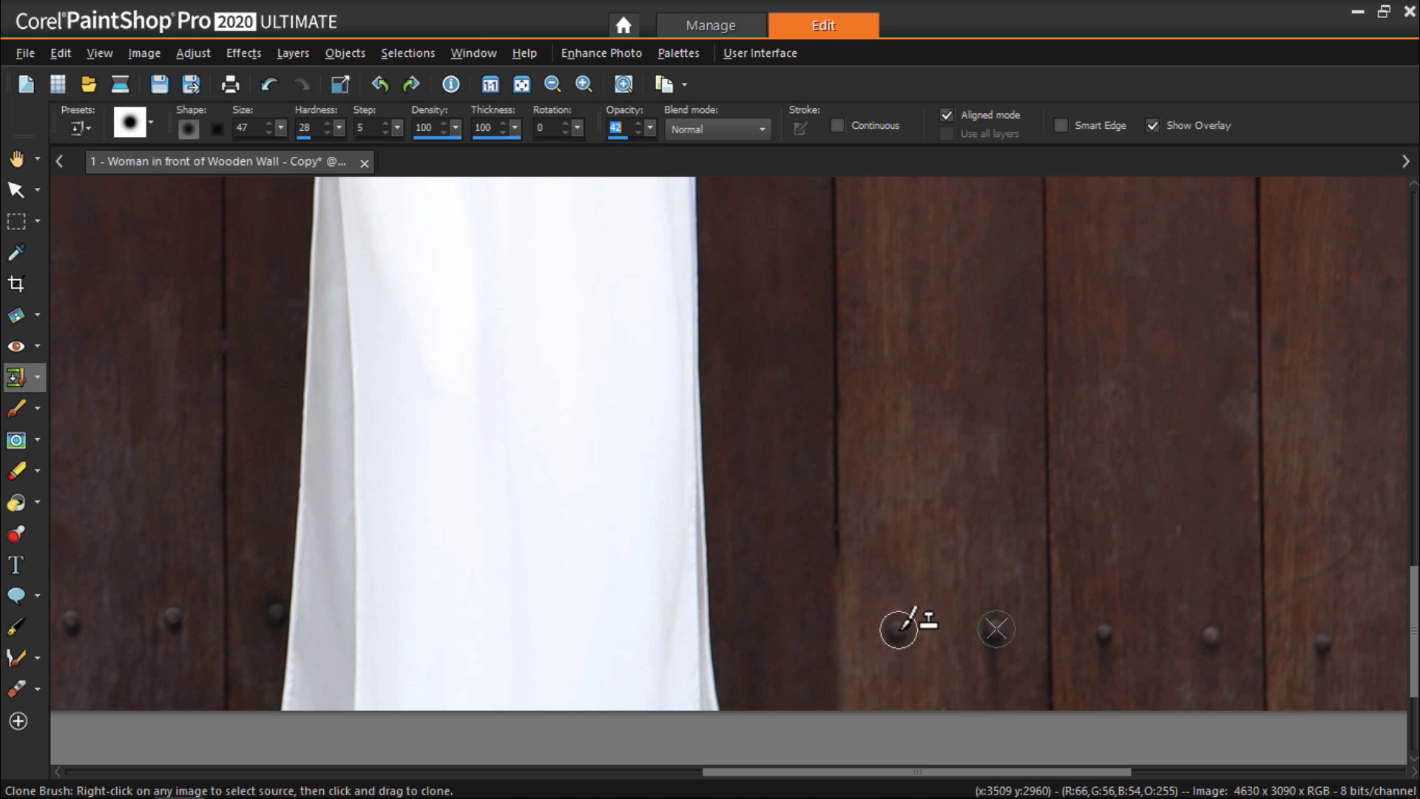
{"action": "left_click_drag", "start_coordinate": [898, 629], "coordinate": [902, 682]}
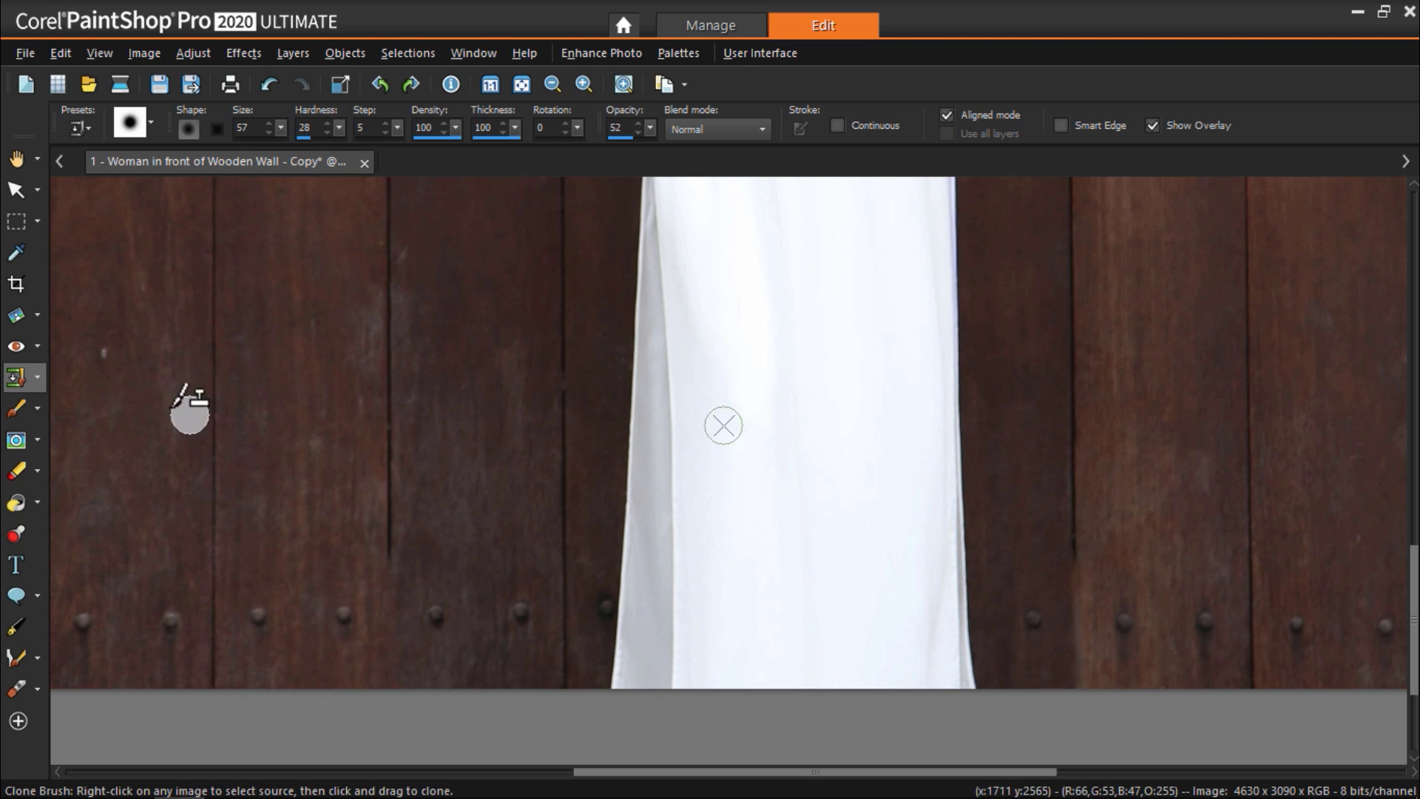
Switch to SmartClone and blend a copy of the plank seam in below the original.
{"action": "left_click", "coordinate": [38, 376]}
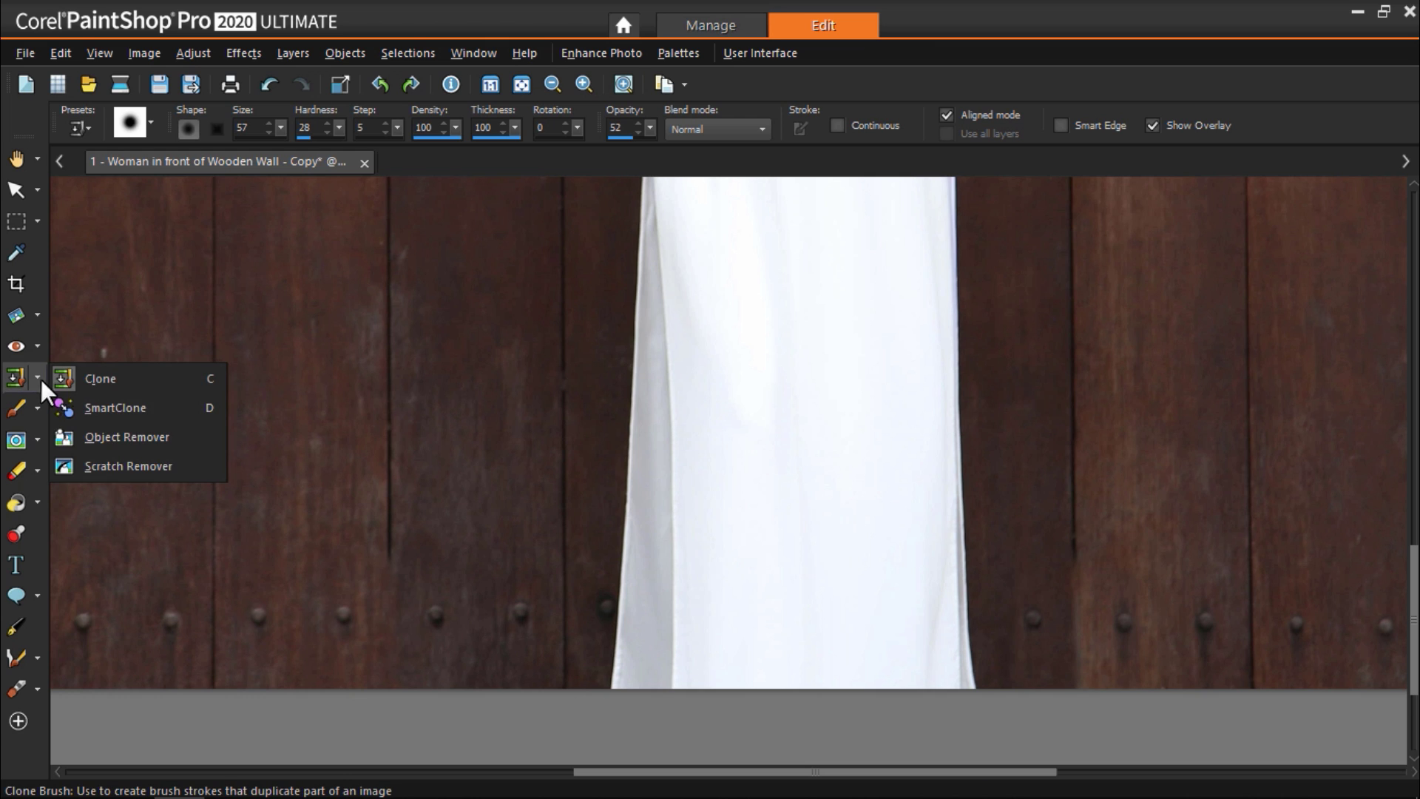
{"action": "left_click", "coordinate": [82, 408]}
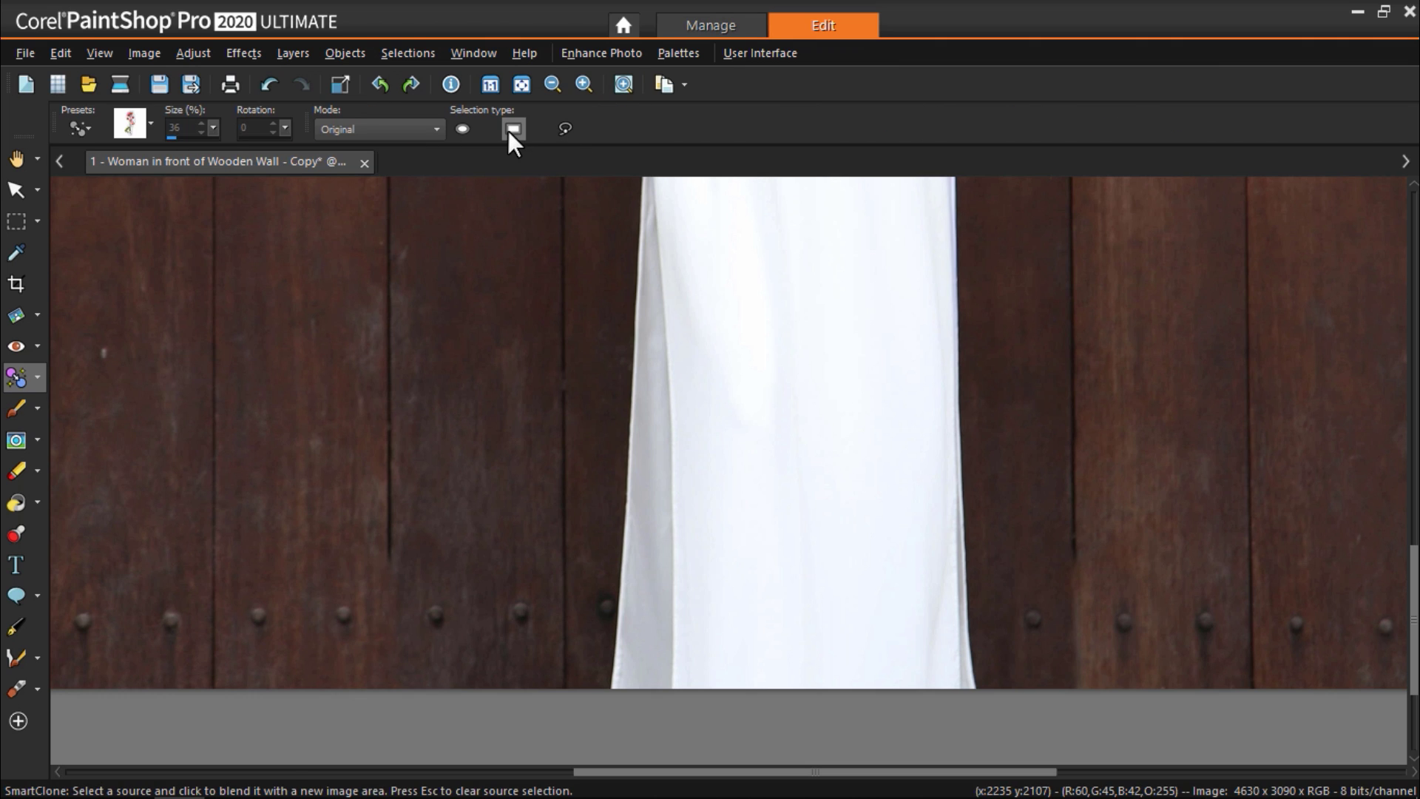
{"action": "key", "text": "ctrl+z"}
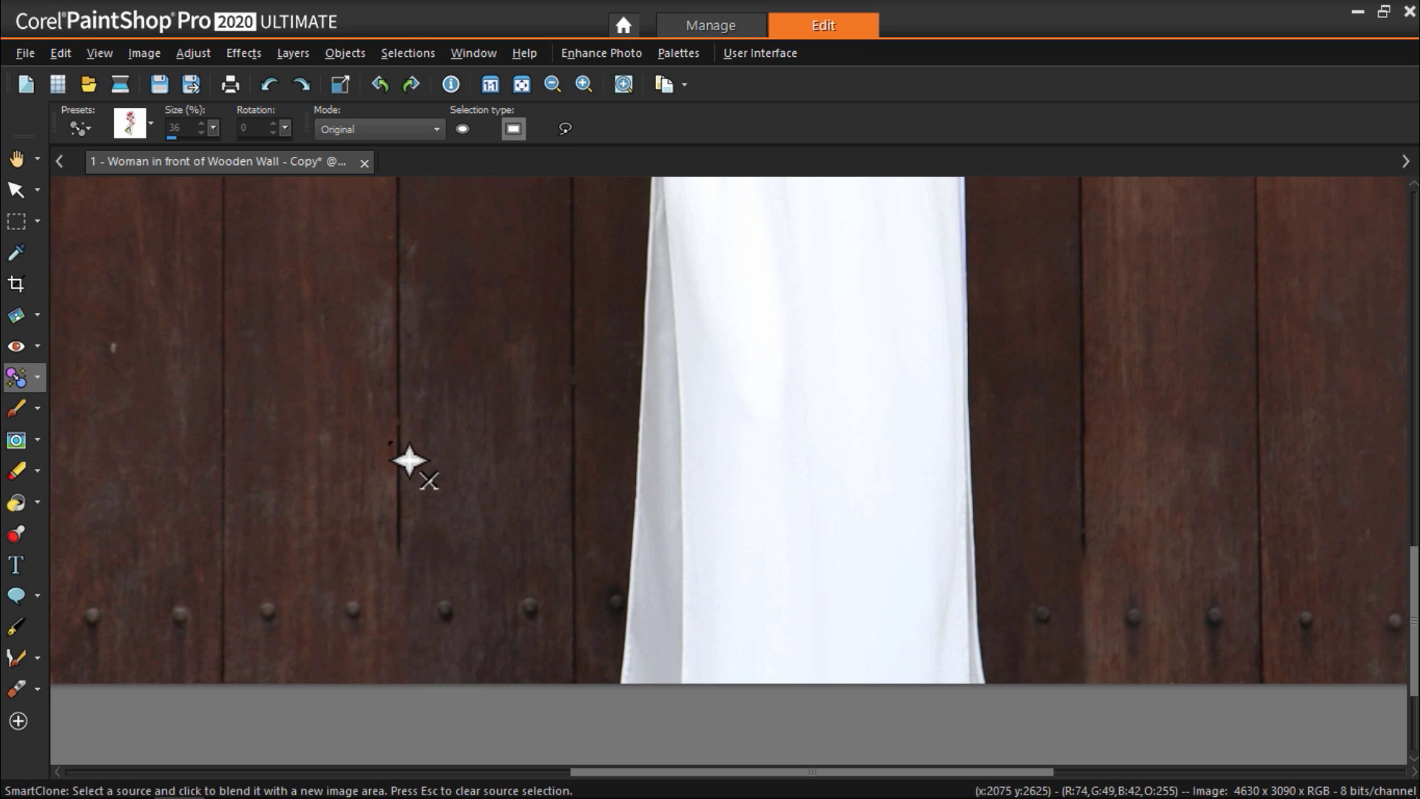
{"action": "left_click_drag", "start_coordinate": [390, 442], "coordinate": [409, 551]}
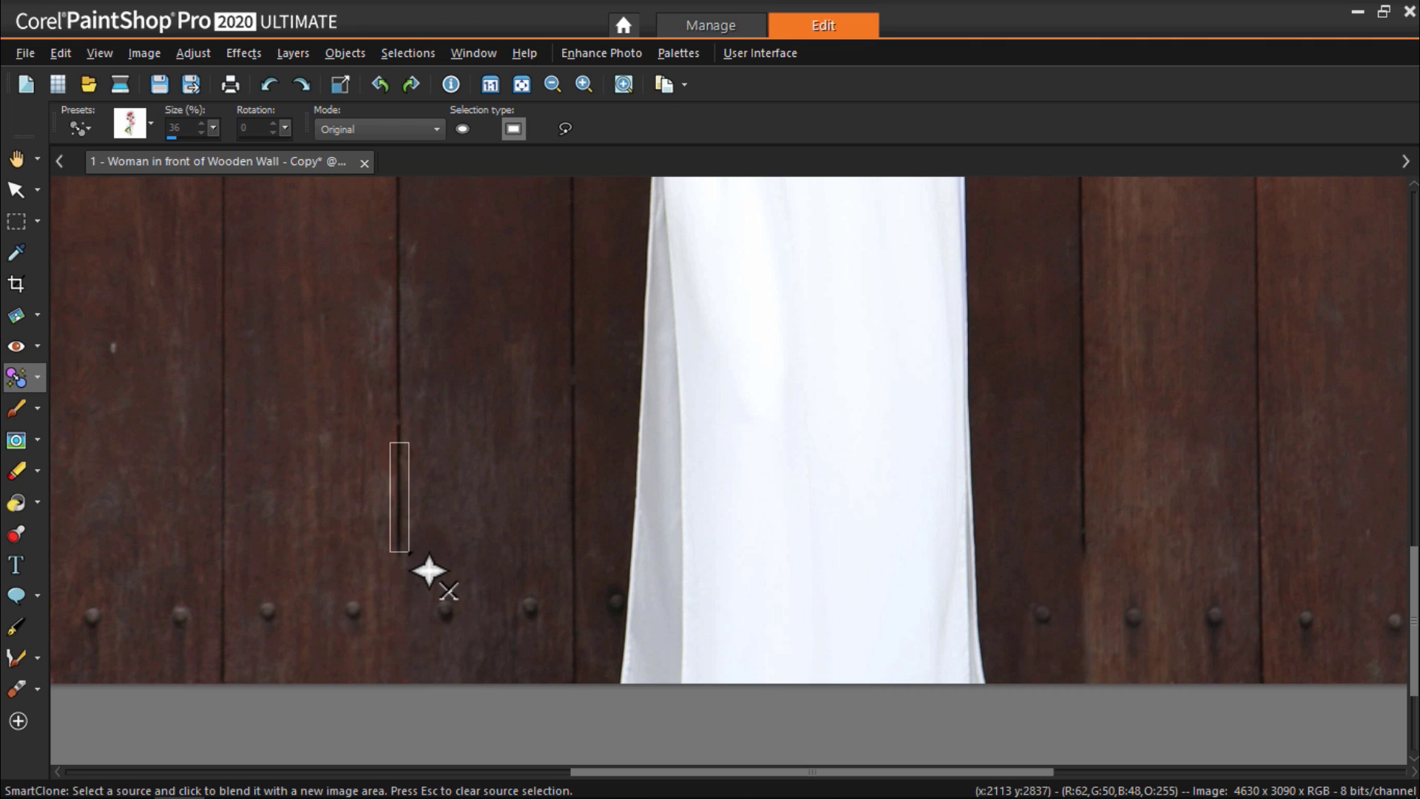
{"action": "left_click", "coordinate": [419, 617]}
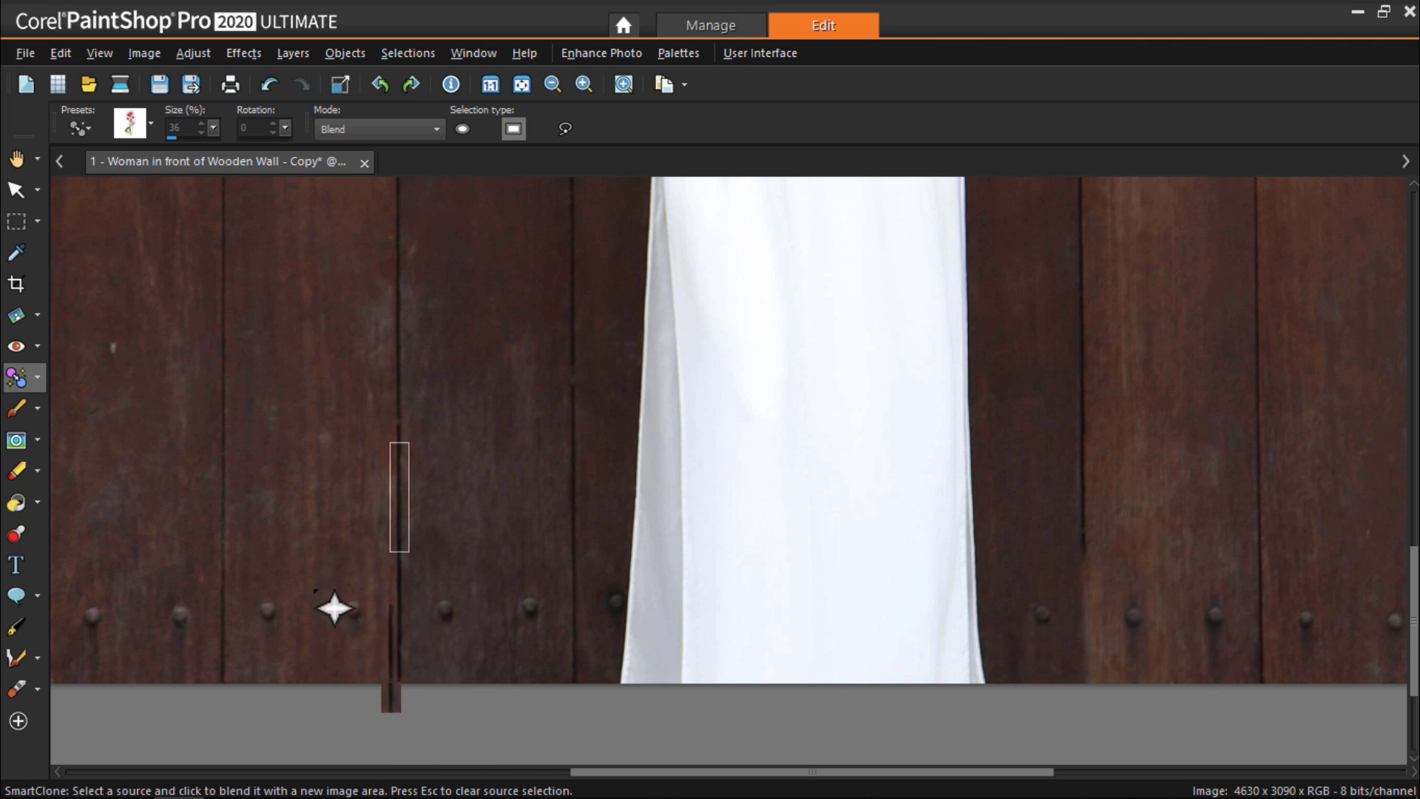
Mark a new SmartClone source on a stretch of plank on the right.
{"action": "left_click", "coordinate": [20, 157]}
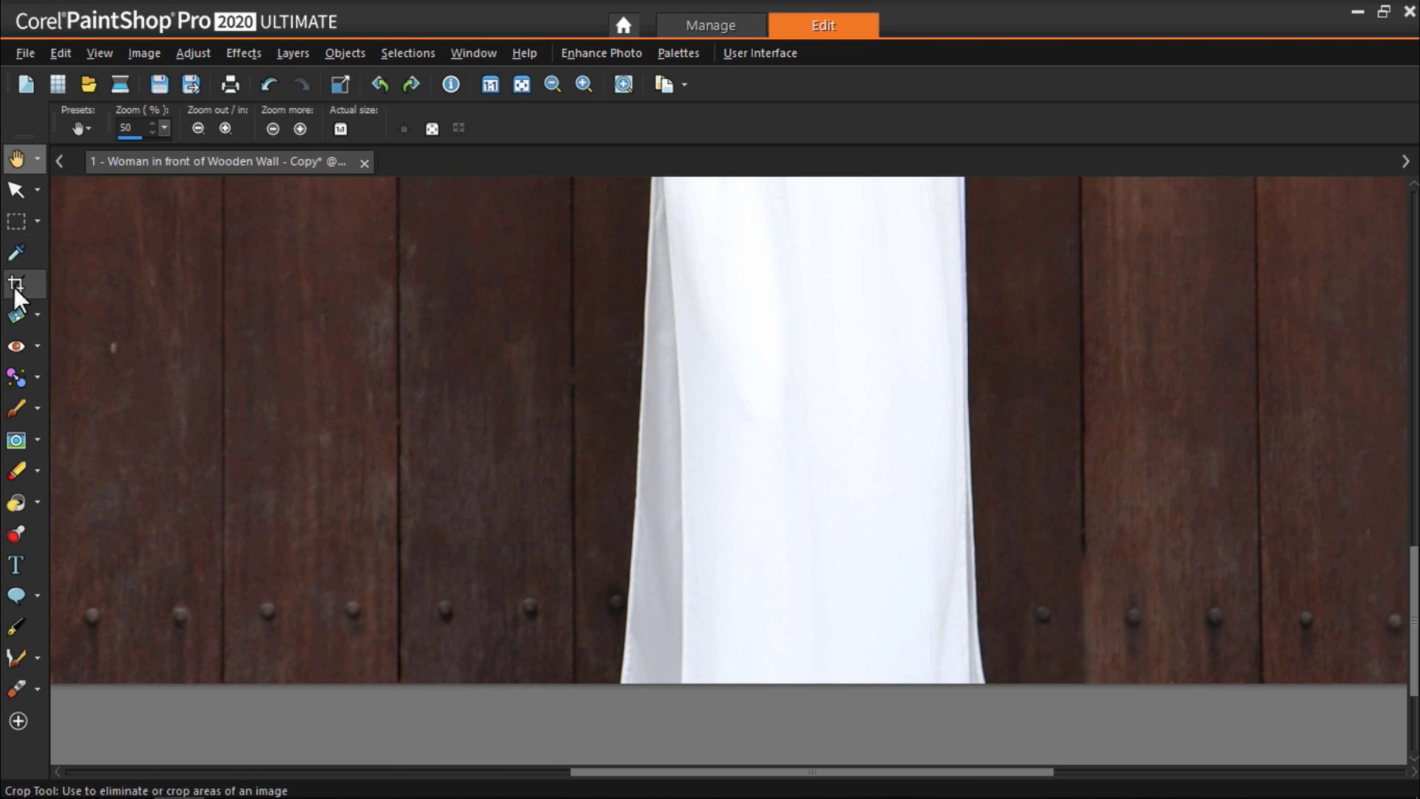
{"action": "left_click", "coordinate": [16, 381]}
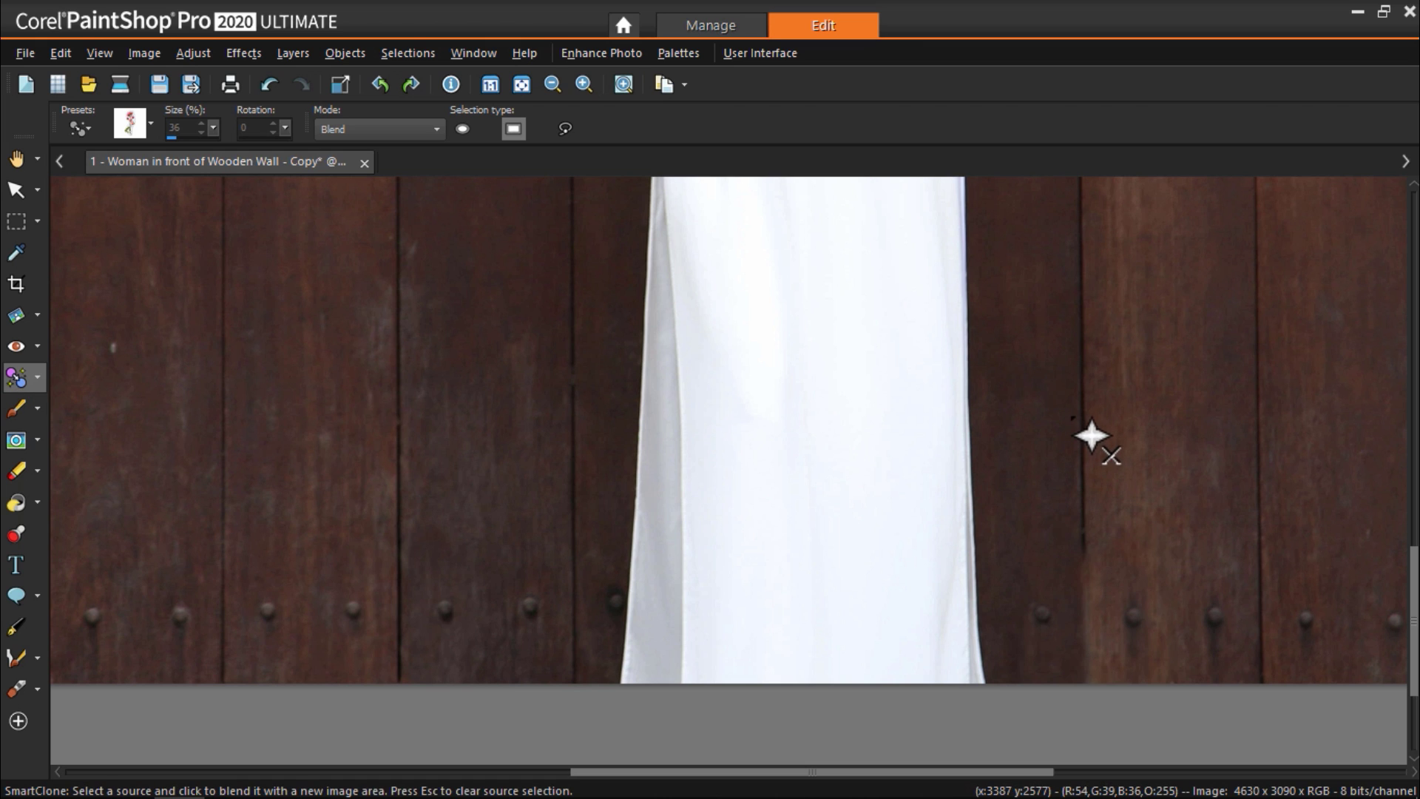
{"action": "left_click_drag", "start_coordinate": [1074, 275], "coordinate": [1093, 412]}
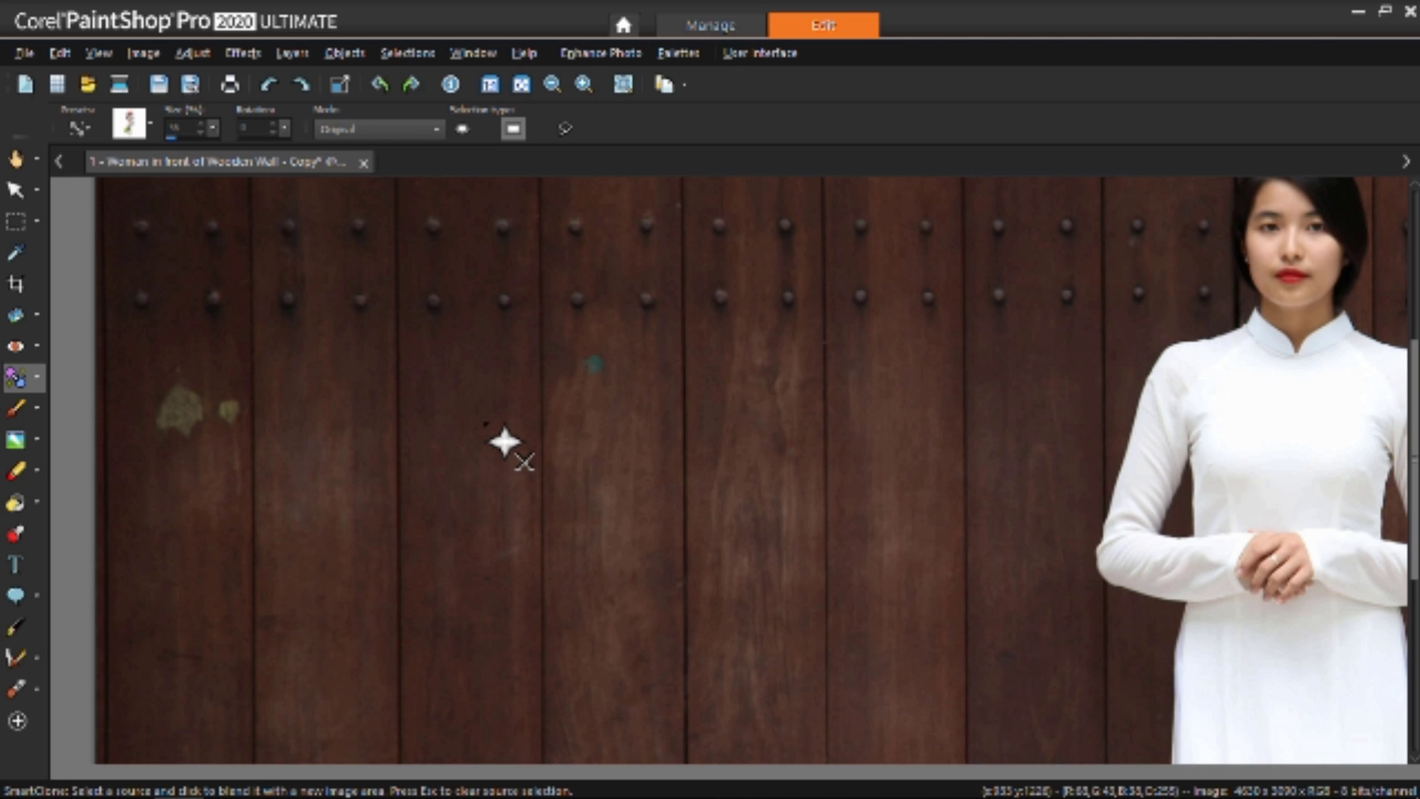
Using a Freehand source outline, blend clean wood over the teal spot.
{"action": "left_click", "coordinate": [565, 129]}
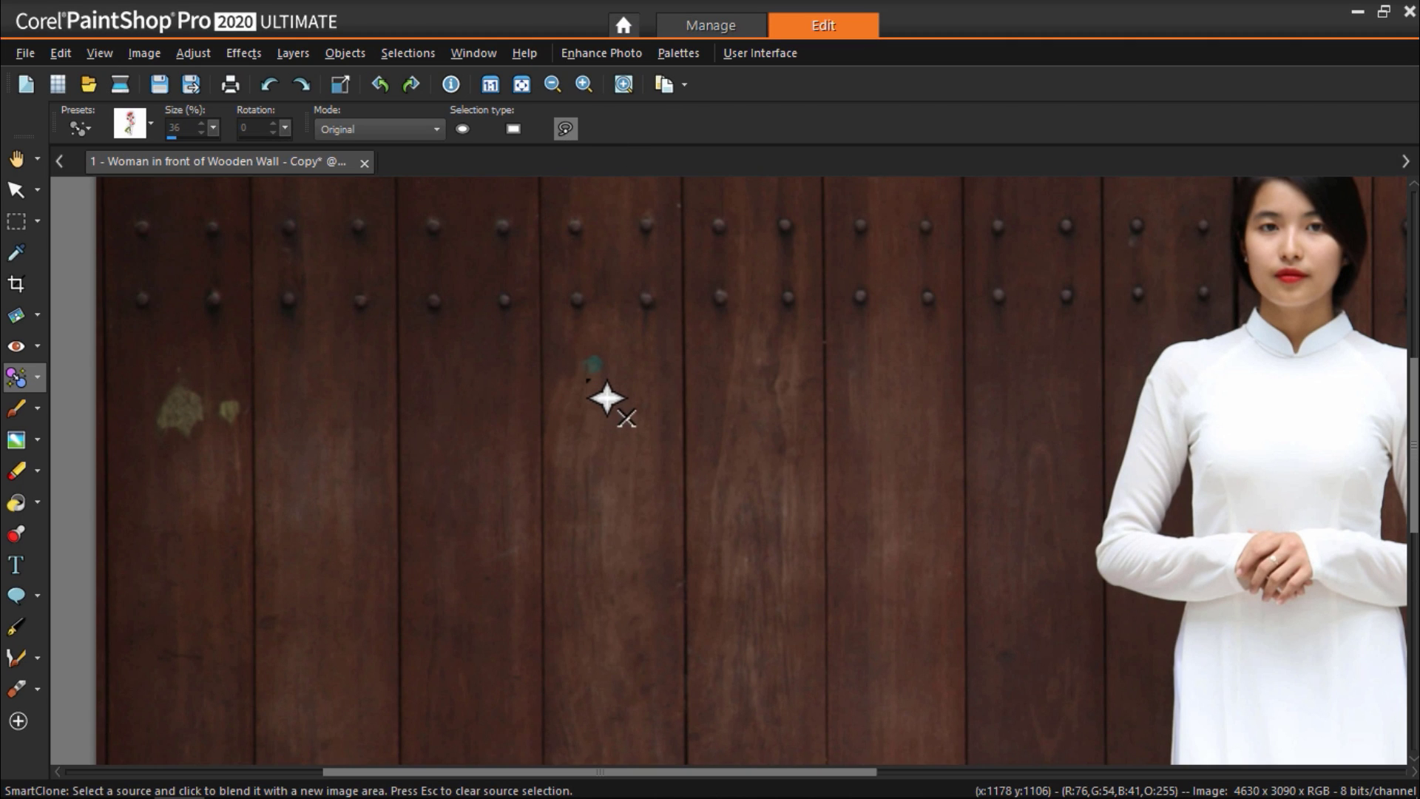
{"action": "scroll", "coordinate": [602, 399], "scroll_direction": "up", "scroll_amount": 2}
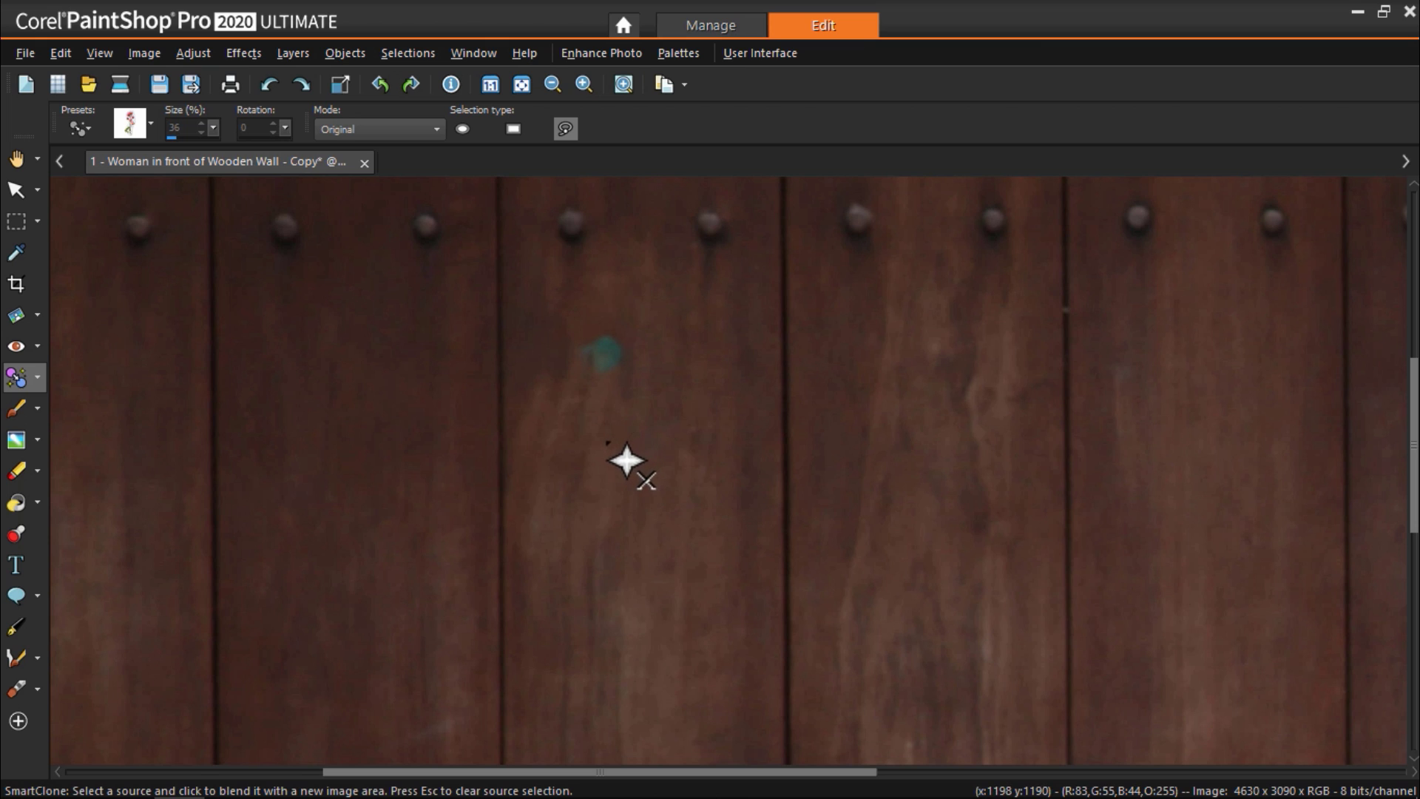
{"action": "mouse_move", "coordinate": [622, 450]}
{"action": "left_mouse_down"}
{"action": "mouse_move", "coordinate": [605, 399]}
{"action": "mouse_move", "coordinate": [628, 466]}
{"action": "mouse_move", "coordinate": [622, 406]}
{"action": "left_mouse_up"}
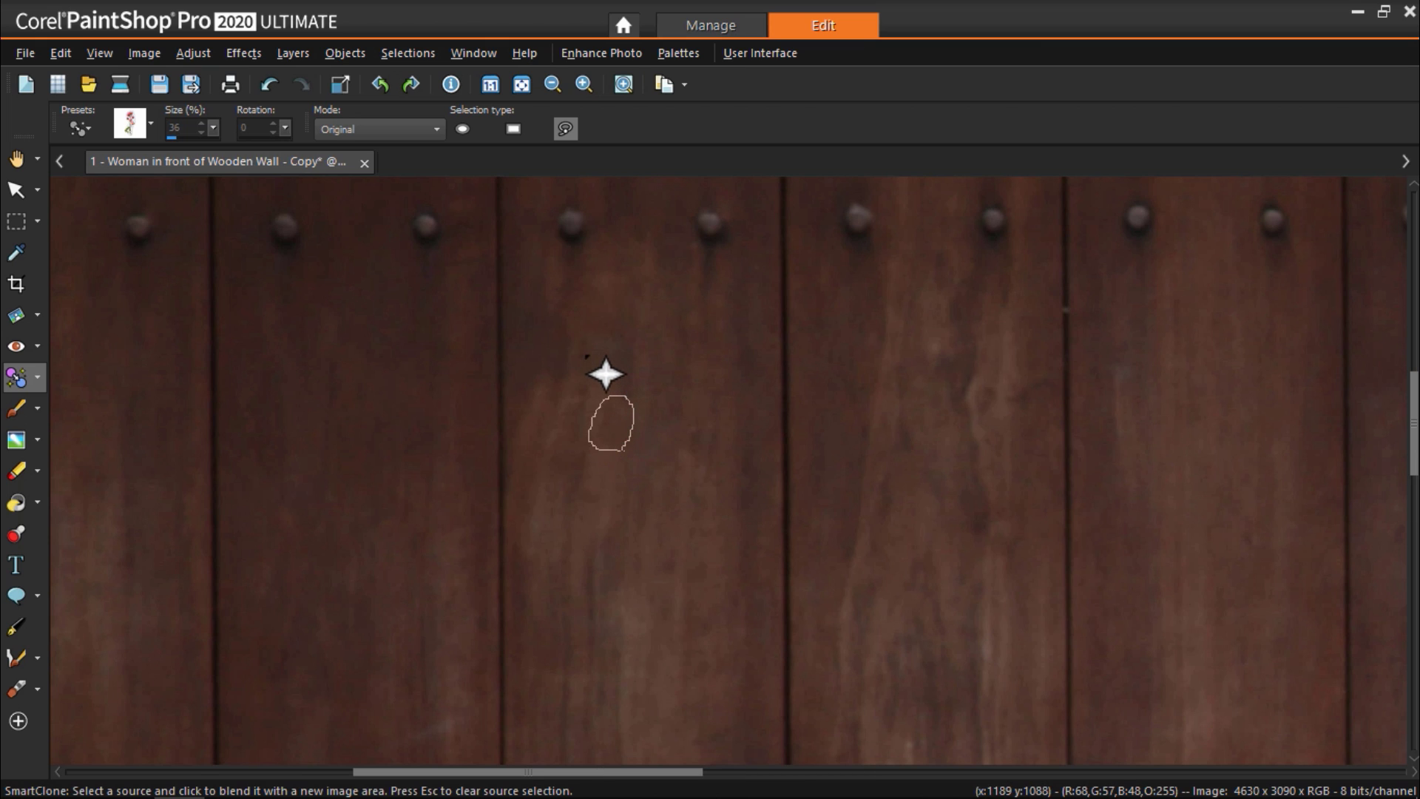
{"action": "left_click", "coordinate": [606, 375]}
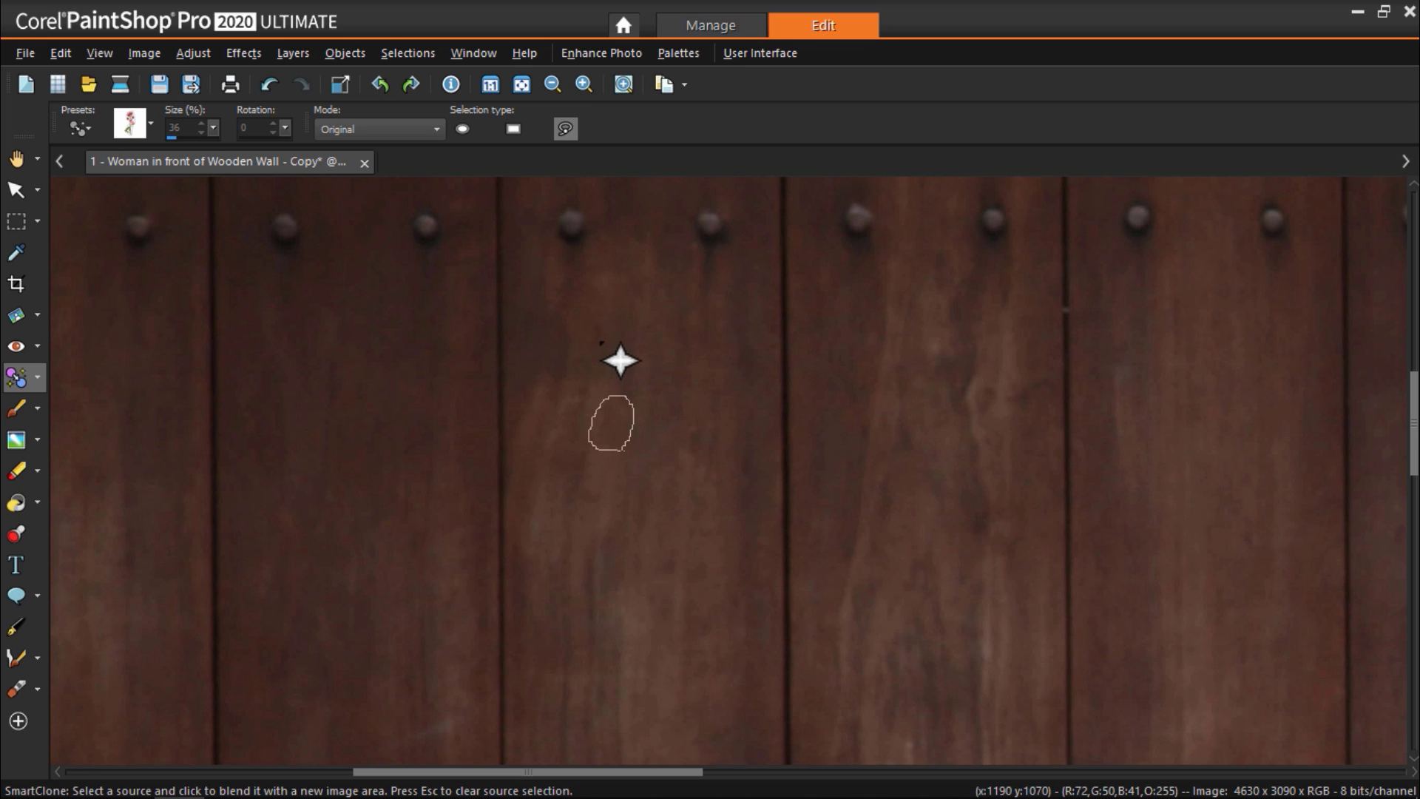
Blend clean wood over the large and small green patches on the left plank.
{"action": "scroll", "coordinate": [511, 416], "scroll_direction": "down", "scroll_amount": 3}
{"action": "scroll", "coordinate": [511, 416], "scroll_direction": "down", "scroll_amount": 1}
{"action": "scroll", "coordinate": [226, 457], "scroll_direction": "up", "scroll_amount": 1}
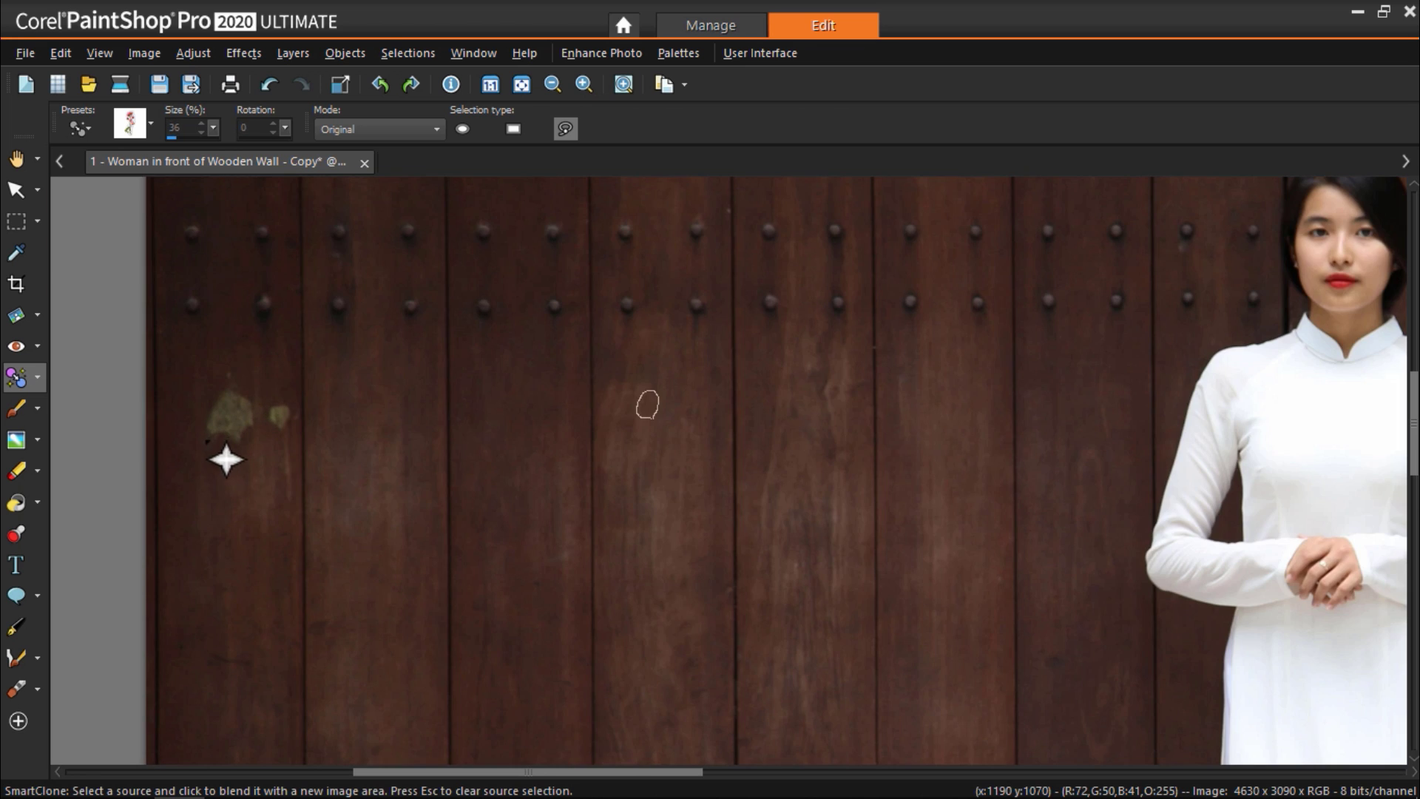
{"action": "mouse_move", "coordinate": [241, 449]}
{"action": "left_mouse_down"}
{"action": "mouse_move", "coordinate": [304, 495]}
{"action": "mouse_move", "coordinate": [304, 464]}
{"action": "mouse_move", "coordinate": [292, 528]}
{"action": "left_mouse_up"}
{"action": "left_click", "coordinate": [305, 422]}
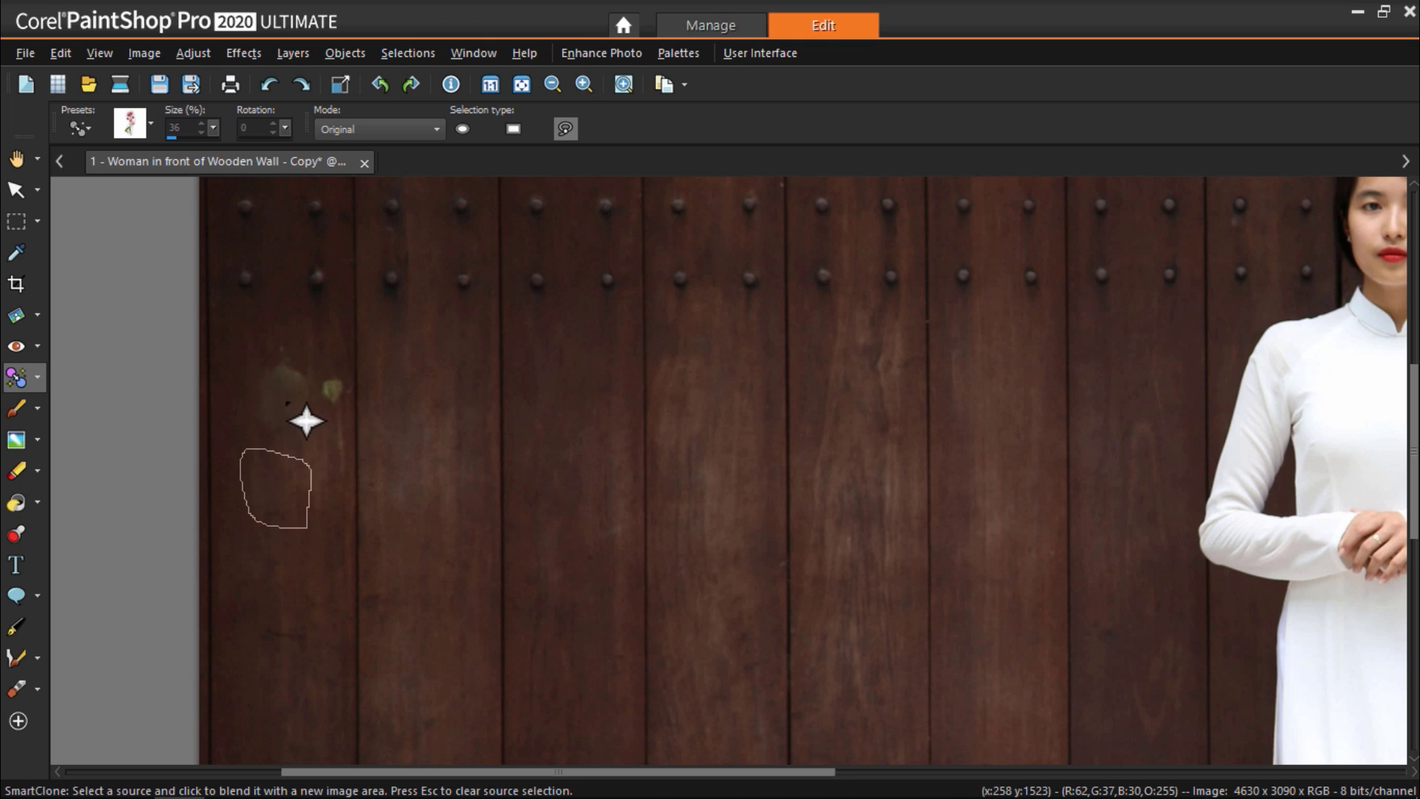
{"action": "left_click", "coordinate": [17, 378]}
{"action": "mouse_move", "coordinate": [343, 368]}
{"action": "left_mouse_down"}
{"action": "mouse_move", "coordinate": [343, 355]}
{"action": "mouse_move", "coordinate": [345, 367]}
{"action": "left_mouse_up"}
{"action": "left_click", "coordinate": [332, 389]}
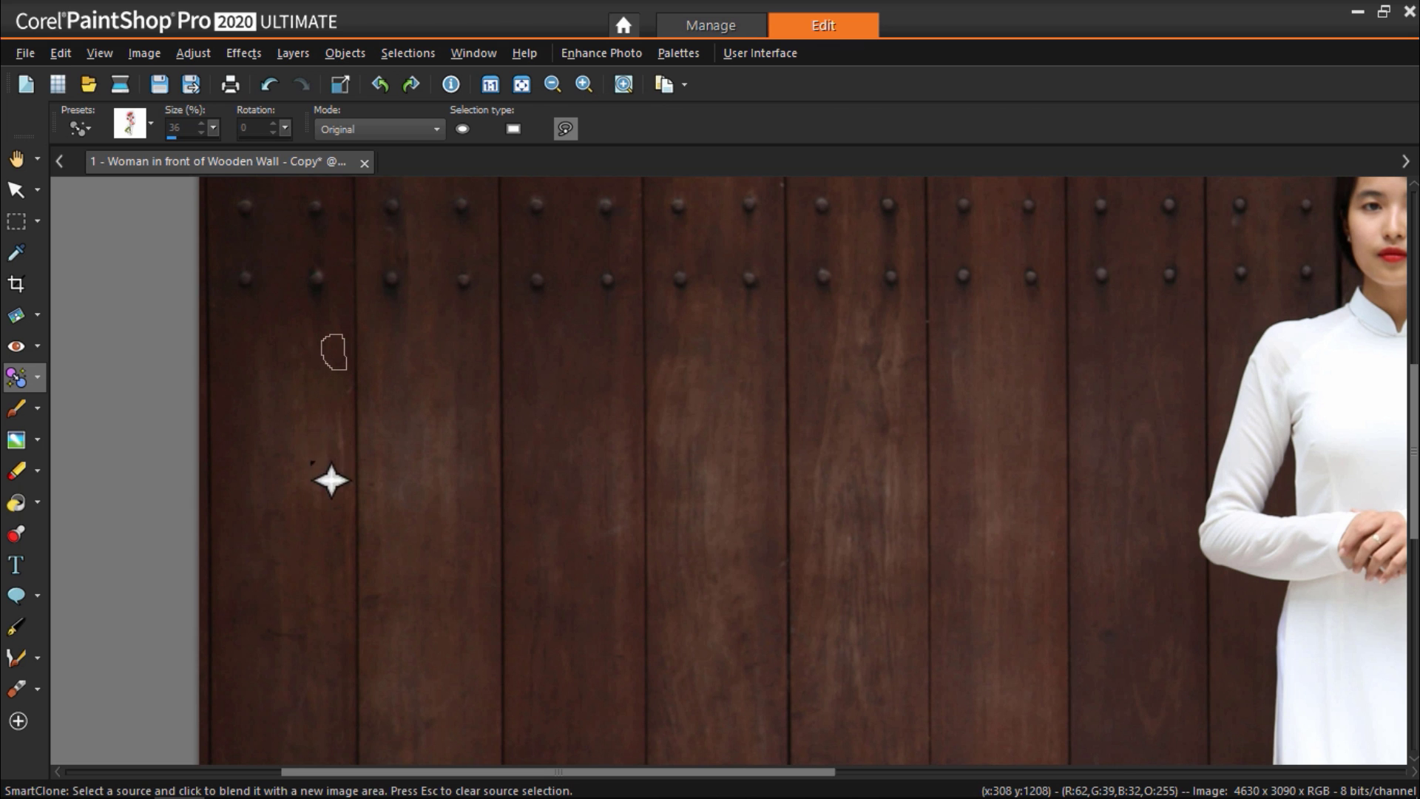
{"action": "left_click", "coordinate": [15, 160]}
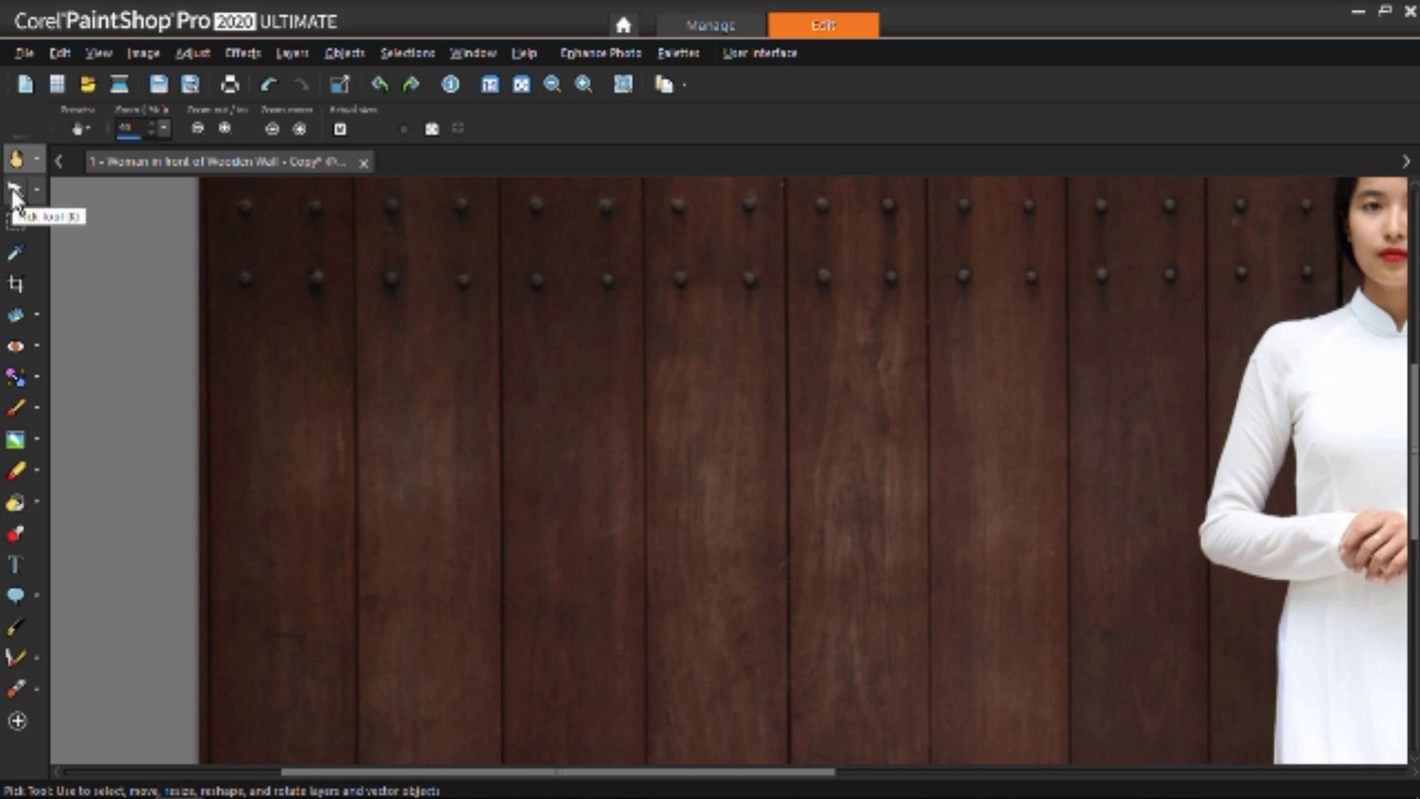